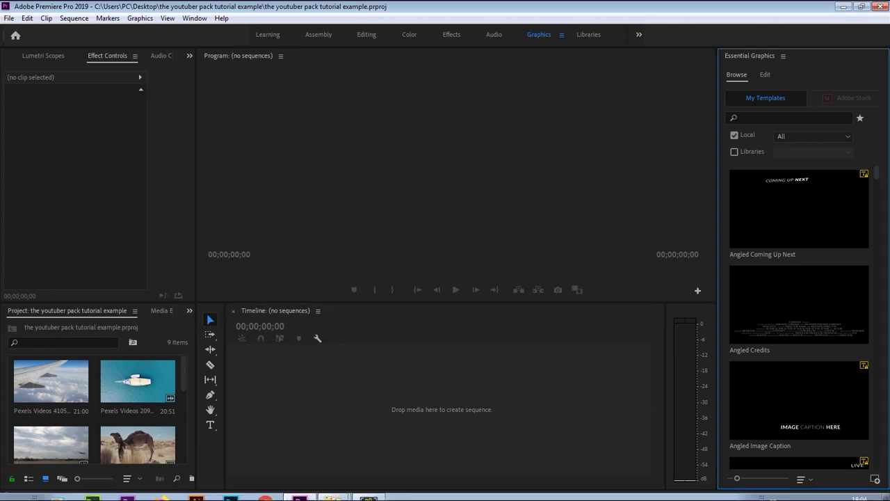
- Open The YouTuber Pack 3.0 folder and browse the MOGRT 2019 templates
{"action": "left_click", "coordinate": [333, 490]}
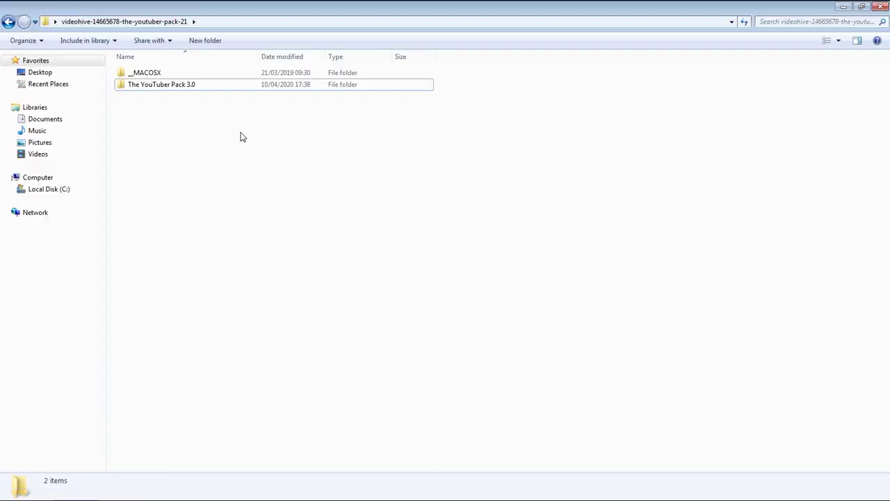
{"action": "left_click", "coordinate": [170, 85]}
{"action": "double_click", "coordinate": [147, 85]}
{"action": "left_click", "coordinate": [149, 97]}
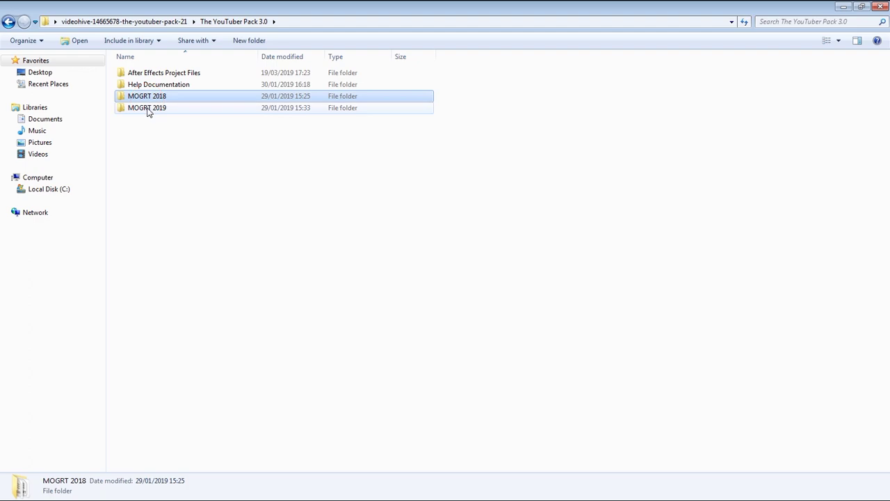
{"action": "double_click", "coordinate": [148, 107]}
{"action": "left_click_drag", "start_coordinate": [452, 68], "coordinate": [477, 159]}
{"action": "left_click", "coordinate": [841, 151]}
{"action": "left_click_drag", "start_coordinate": [884, 164], "coordinate": [873, 455]}
- Select the MOGRT 2018 and MOGRT 2019 folders together and cut them
{"action": "left_click", "coordinate": [240, 21]}
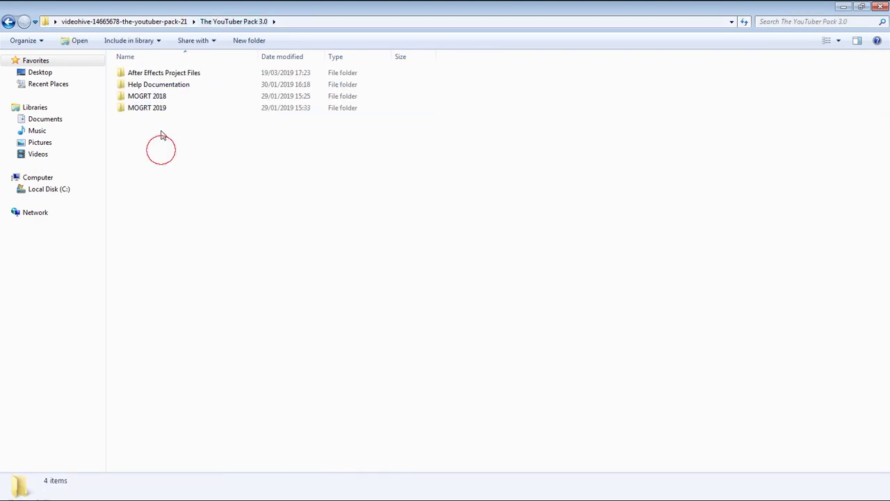
{"action": "left_click", "coordinate": [147, 100]}
{"action": "left_click", "coordinate": [152, 109], "text": "ctrl"}
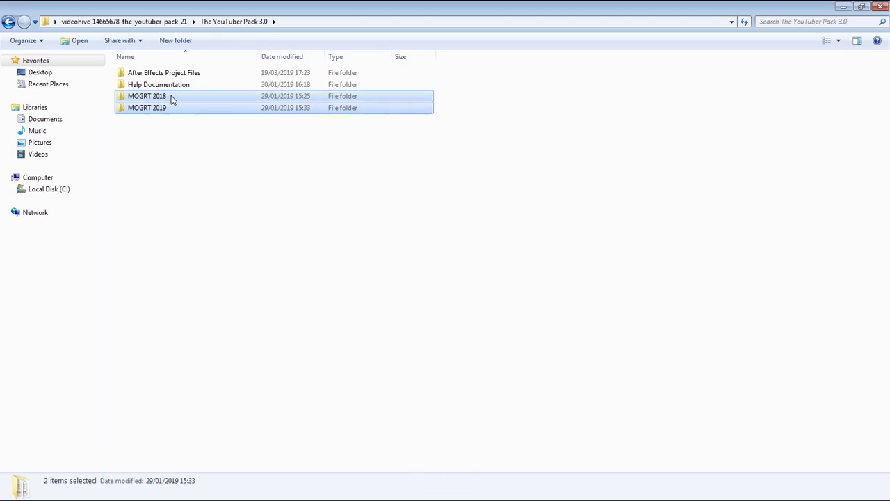
{"action": "right_click", "coordinate": [172, 99]}
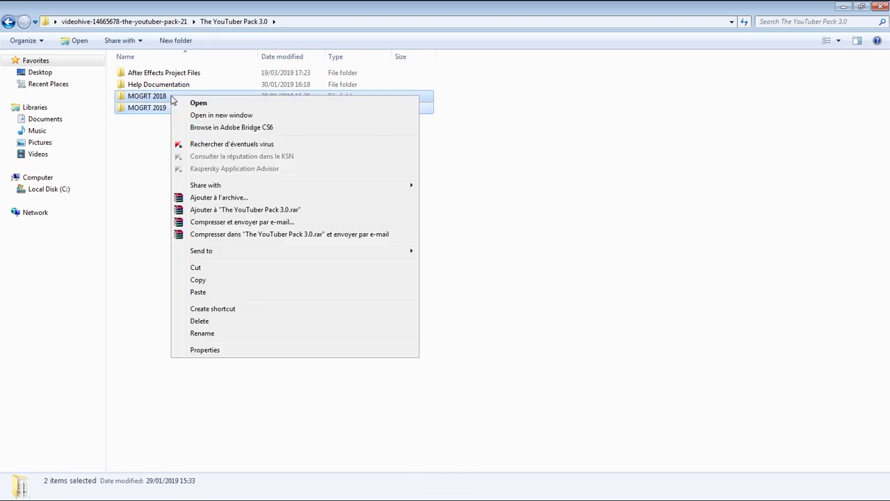
{"action": "left_click", "coordinate": [221, 267]}
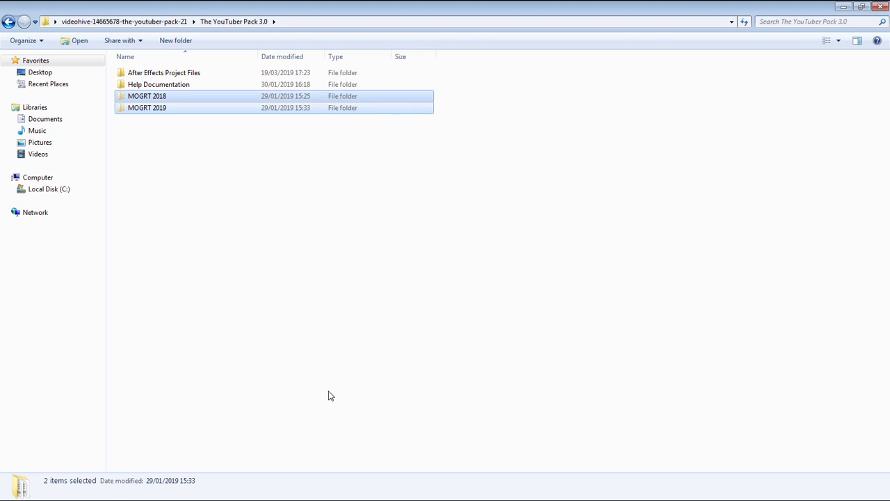
{"action": "left_click", "coordinate": [332, 492]}
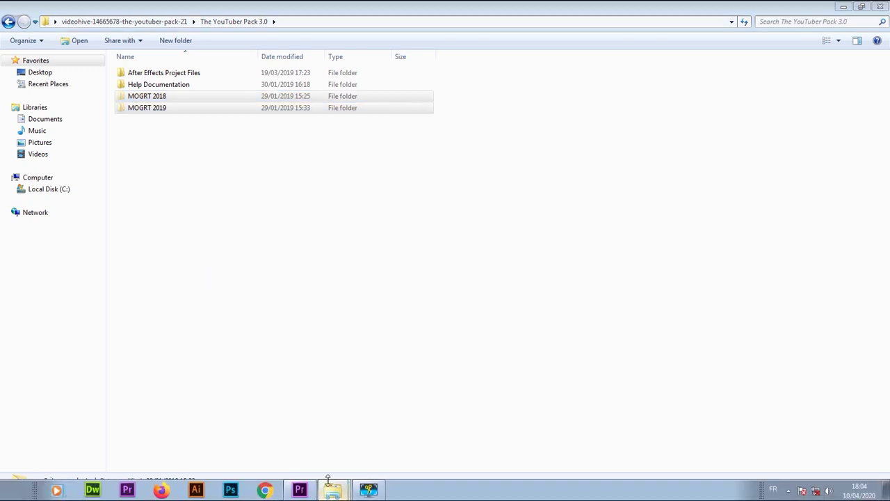
{"action": "key", "text": "alt+Tab"}
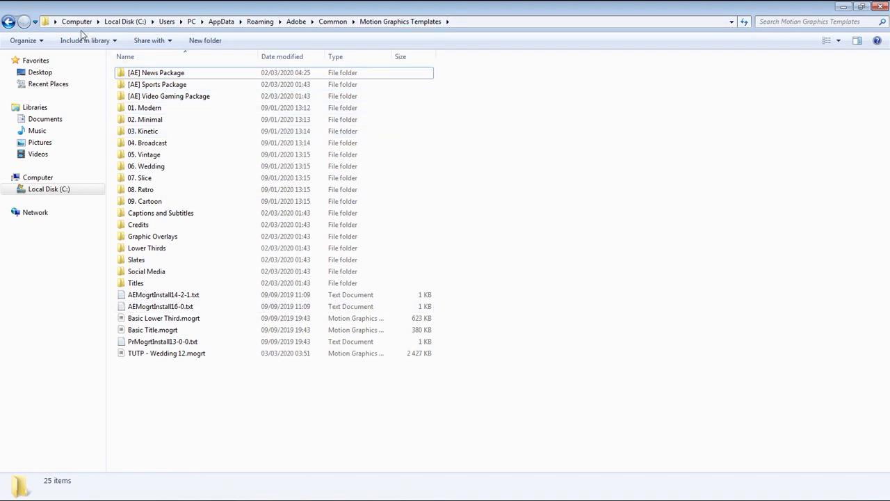
- Check the Motion Graphics Templates folder path, then paste both MOGRT folders into it
{"action": "left_click", "coordinate": [468, 23]}
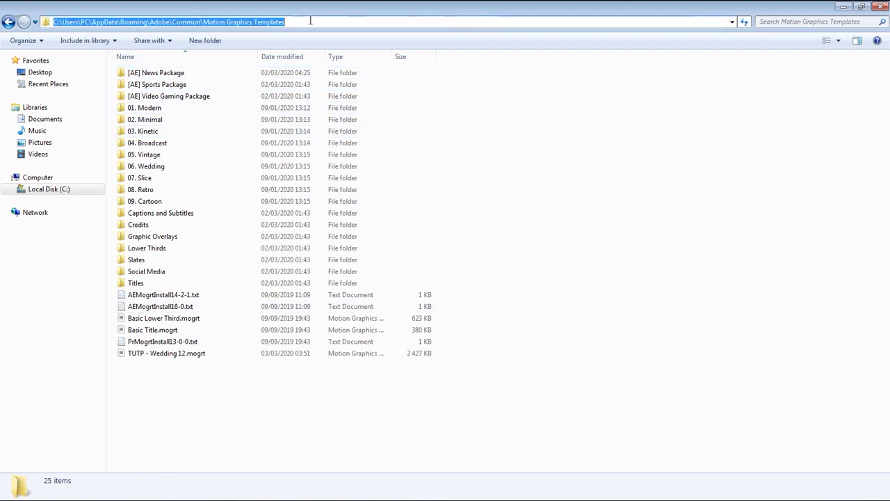
{"action": "left_click", "coordinate": [221, 22]}
{"action": "mouse_move", "coordinate": [307, 23]}
{"action": "left_mouse_down"}
{"action": "mouse_move", "coordinate": [55, 22]}
{"action": "mouse_move", "coordinate": [203, 12]}
{"action": "mouse_move", "coordinate": [293, 21]}
{"action": "left_mouse_up"}
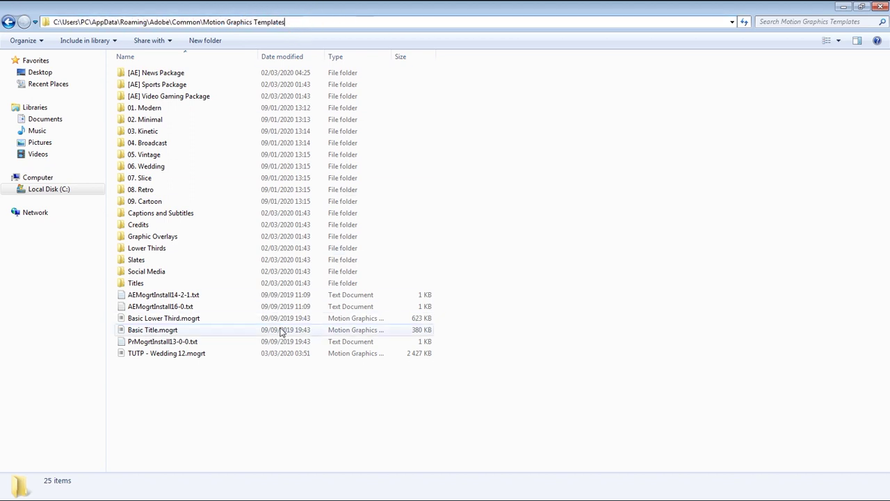
{"action": "left_click", "coordinate": [213, 394]}
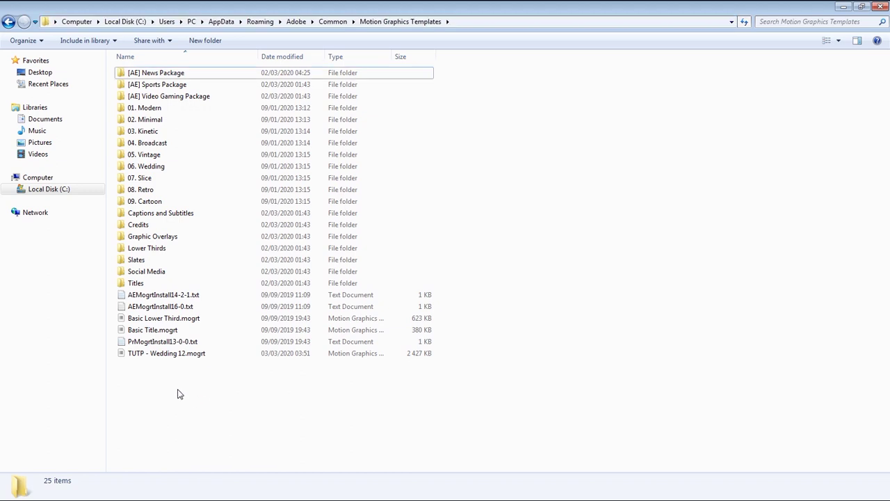
{"action": "right_click", "coordinate": [229, 377]}
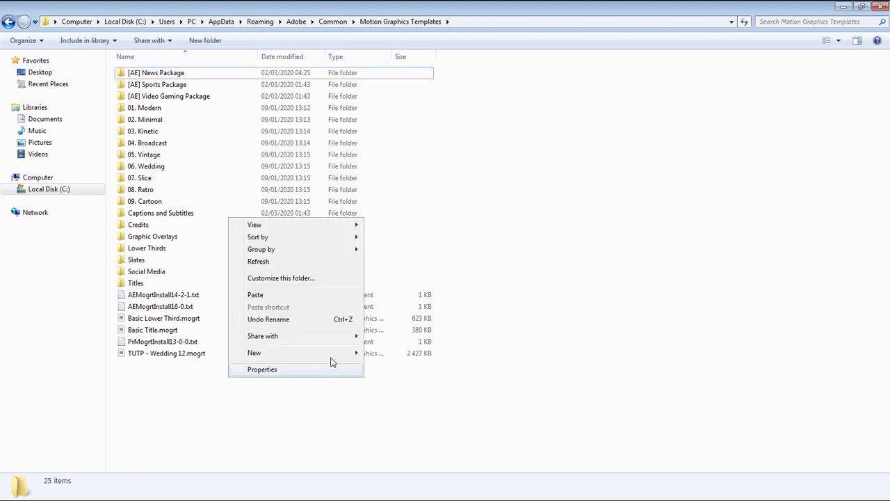
{"action": "left_click", "coordinate": [279, 294]}
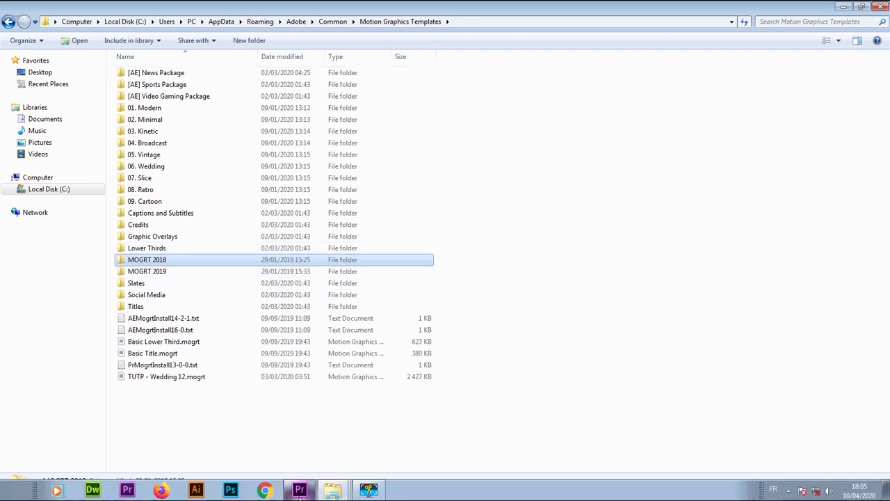
{"action": "left_click", "coordinate": [299, 494]}
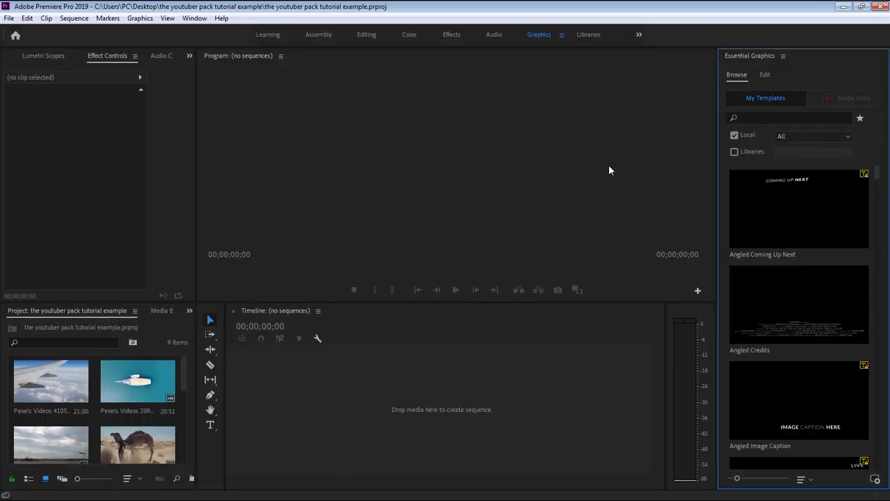
- Open Manage Additional Folders in Essential Graphics and add the MOGRT 2018 folder
{"action": "left_click", "coordinate": [784, 56]}
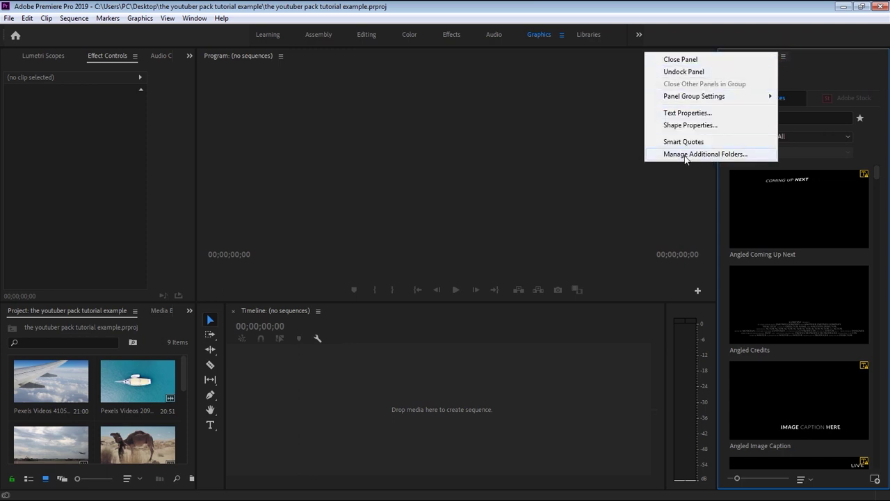
{"action": "left_click", "coordinate": [753, 157]}
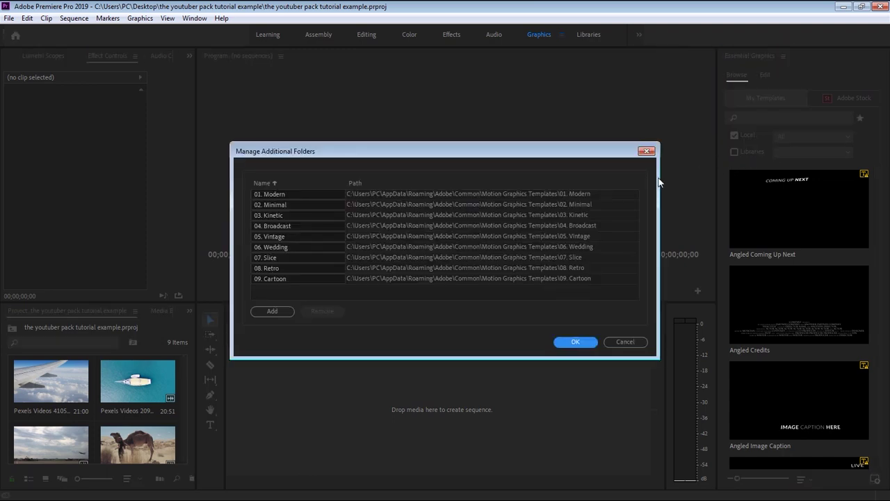
{"action": "left_click_drag", "start_coordinate": [472, 160], "coordinate": [481, 139]}
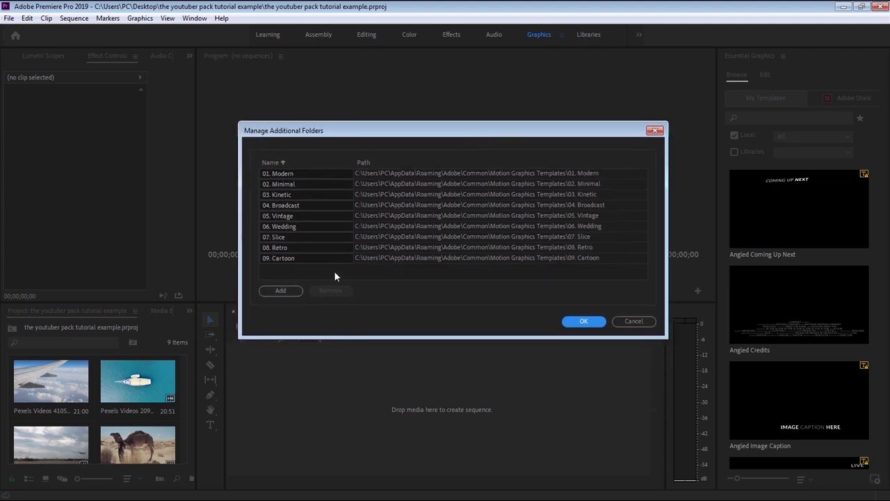
{"action": "left_click", "coordinate": [286, 291]}
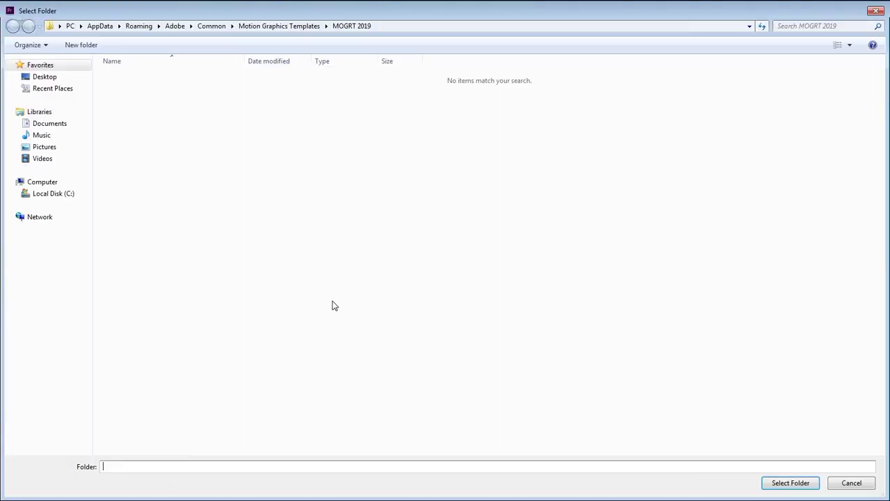
{"action": "left_click", "coordinate": [299, 26]}
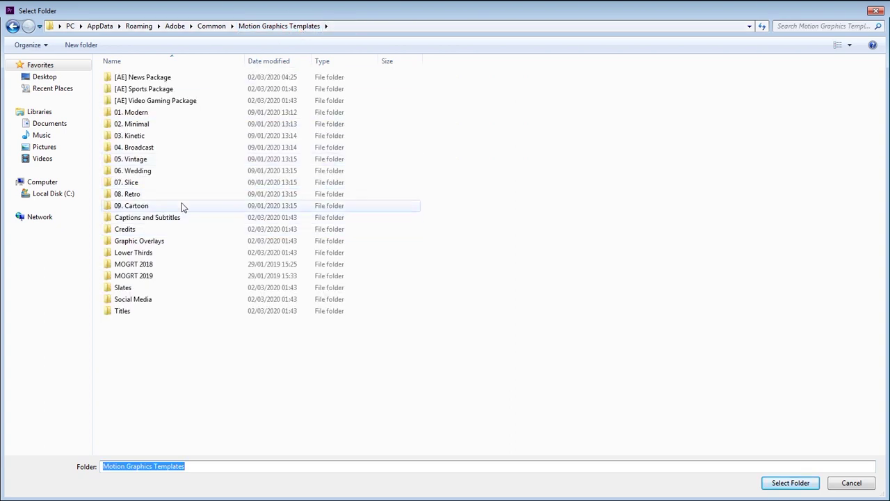
{"action": "left_click", "coordinate": [162, 267]}
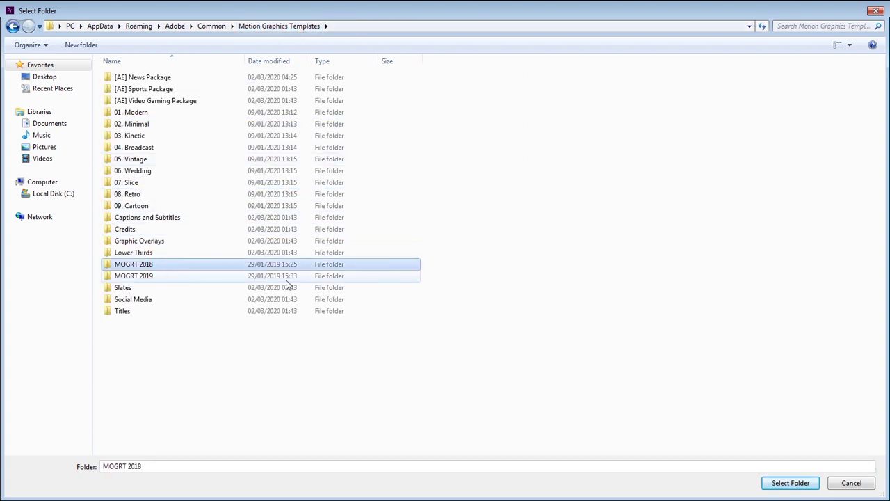
{"action": "left_click", "coordinate": [789, 481]}
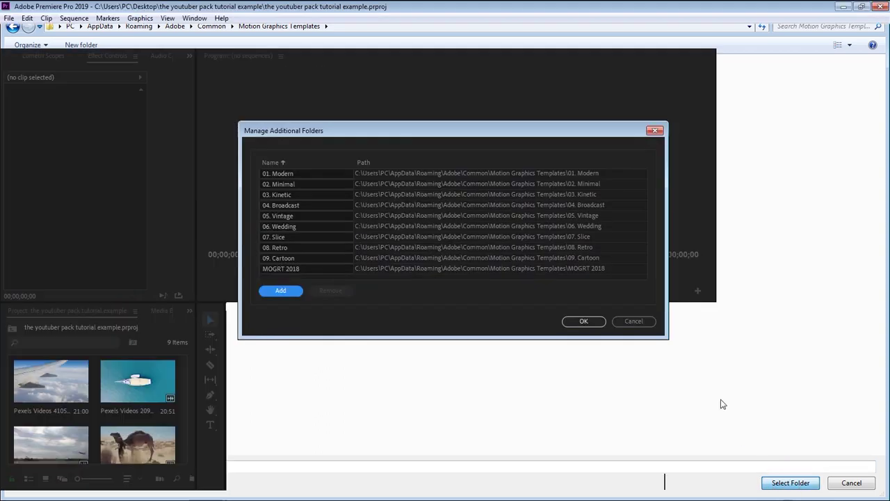
- Add the MOGRT 2019 folder as well, tick its entry, and confirm with OK
{"action": "left_click", "coordinate": [282, 292]}
{"action": "left_click", "coordinate": [297, 26]}
{"action": "left_click", "coordinate": [174, 276]}
{"action": "left_click", "coordinate": [782, 485]}
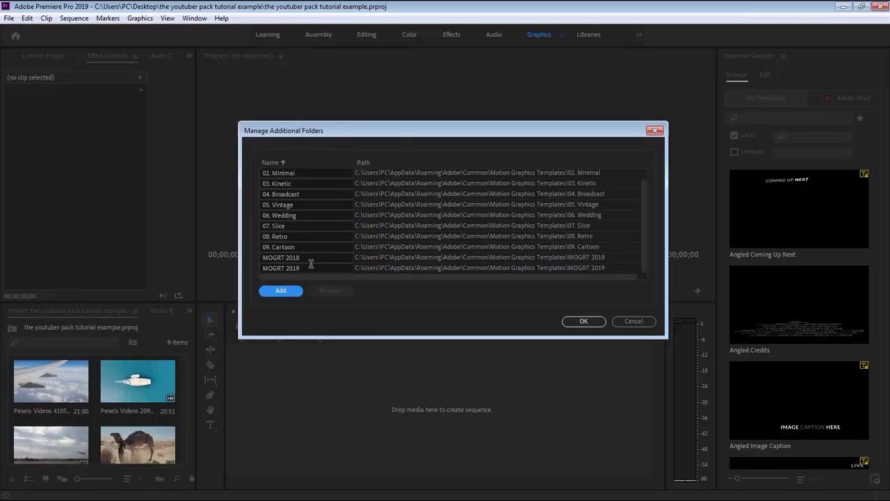
{"action": "left_click", "coordinate": [306, 268]}
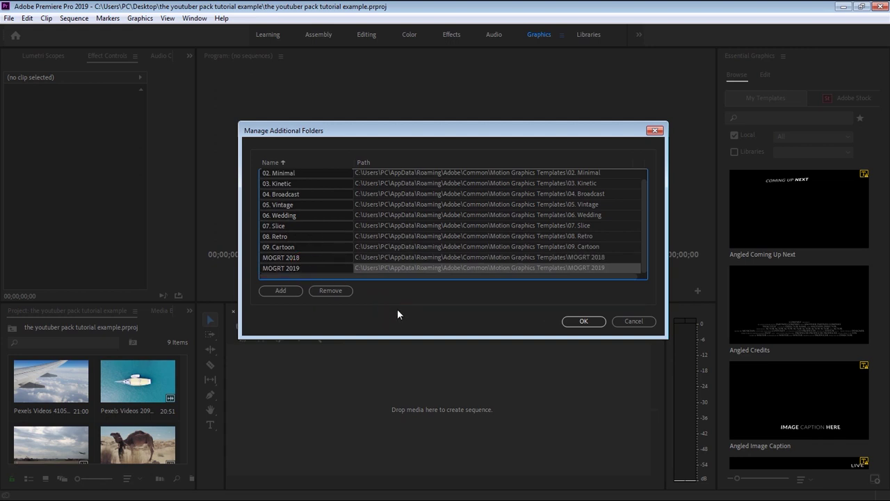
{"action": "left_click", "coordinate": [584, 320]}
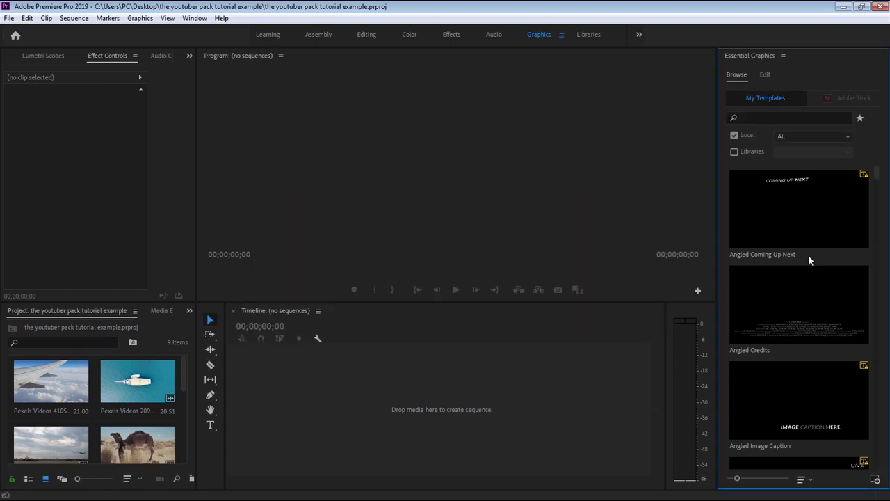
- Create a new sequence from the video (2) globe clip and browse the MOGRT 2019 LogoReveal templates
{"action": "scroll", "coordinate": [796, 343], "scroll_direction": "down", "scroll_amount": 5}
{"action": "scroll", "coordinate": [798, 340], "scroll_direction": "down", "scroll_amount": 5}
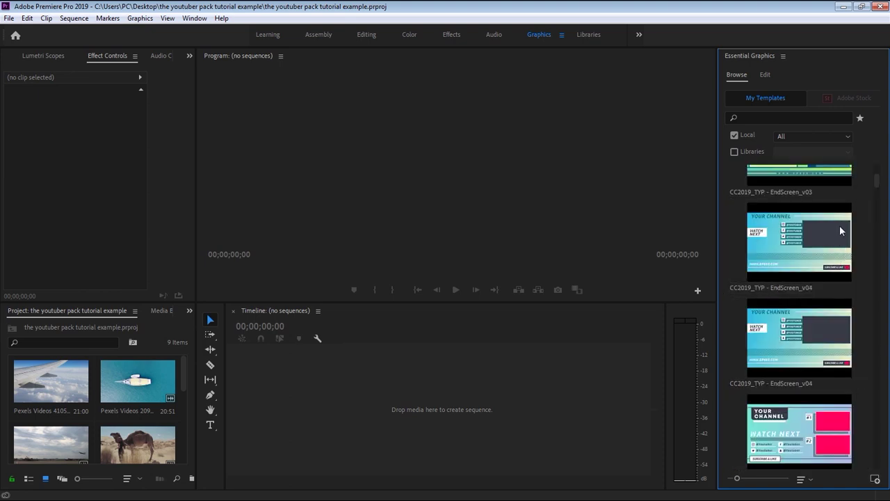
{"action": "left_click", "coordinate": [847, 137]}
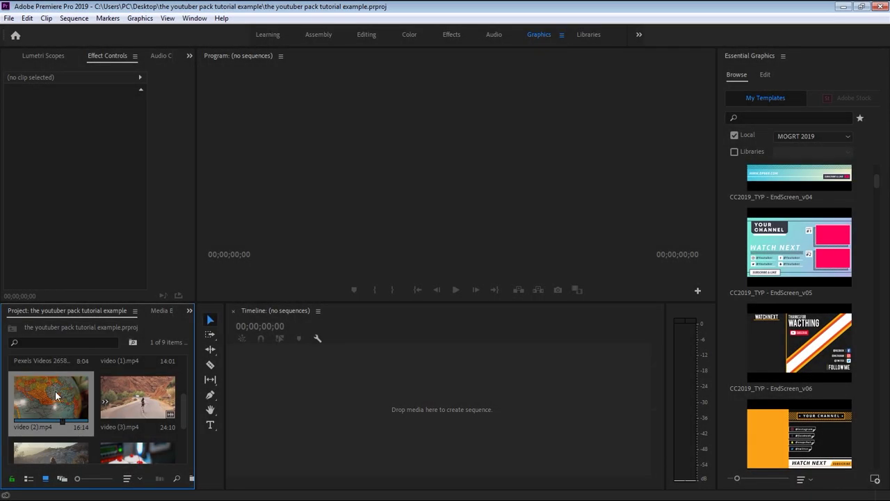
{"action": "right_click", "coordinate": [57, 394]}
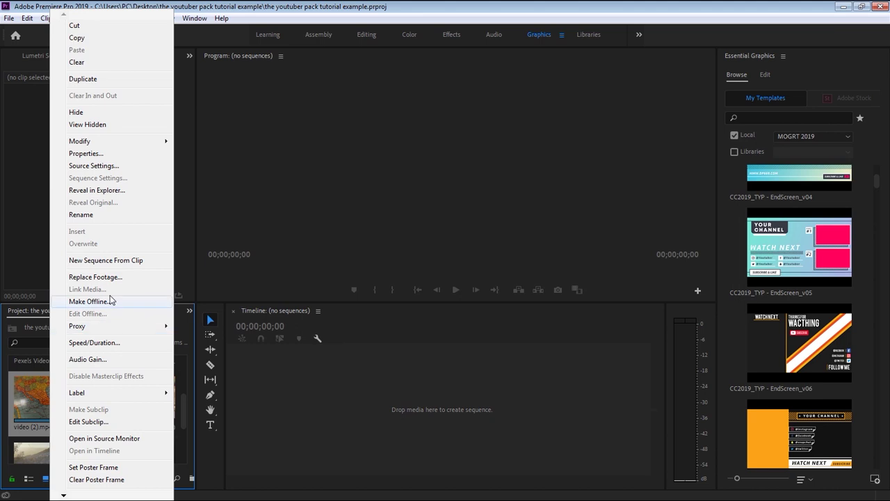
{"action": "left_click", "coordinate": [103, 262]}
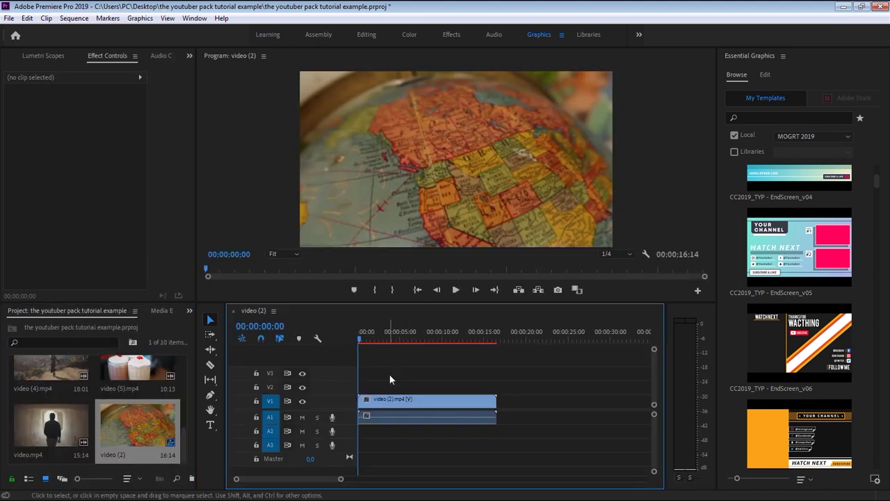
{"action": "left_click", "coordinate": [378, 330]}
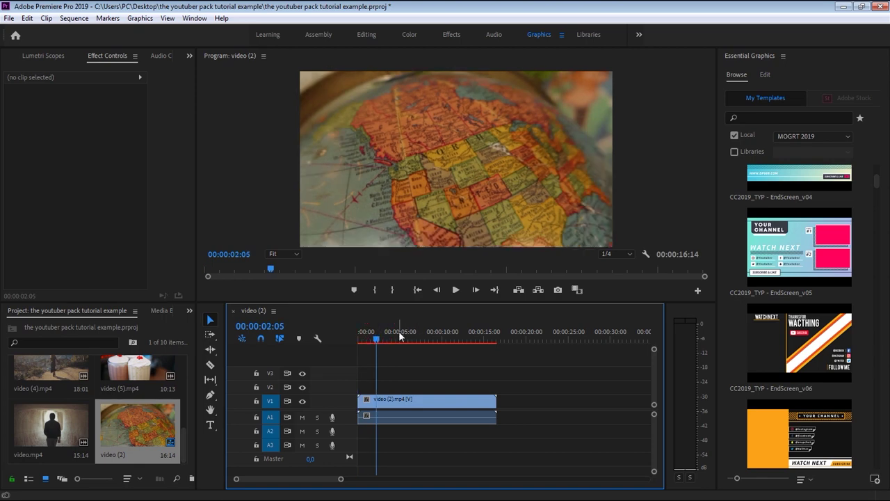
{"action": "left_click_drag", "start_coordinate": [411, 336], "coordinate": [359, 336]}
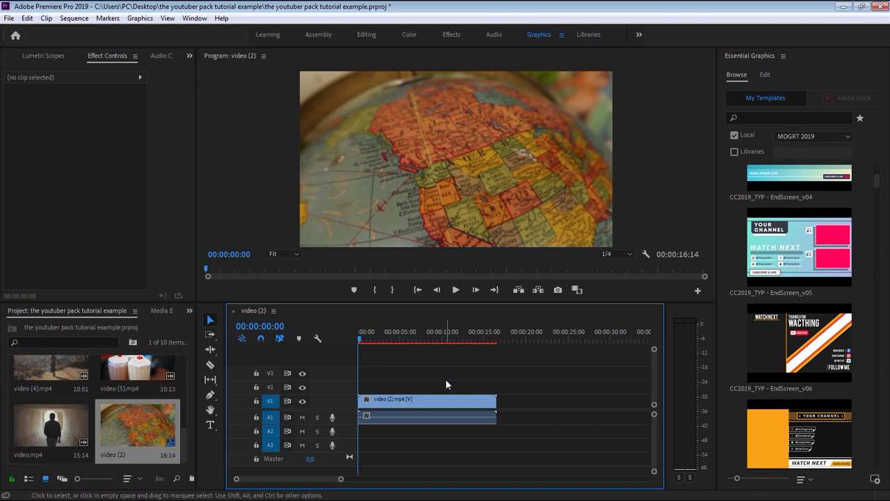
{"action": "left_click_drag", "start_coordinate": [880, 184], "coordinate": [876, 248]}
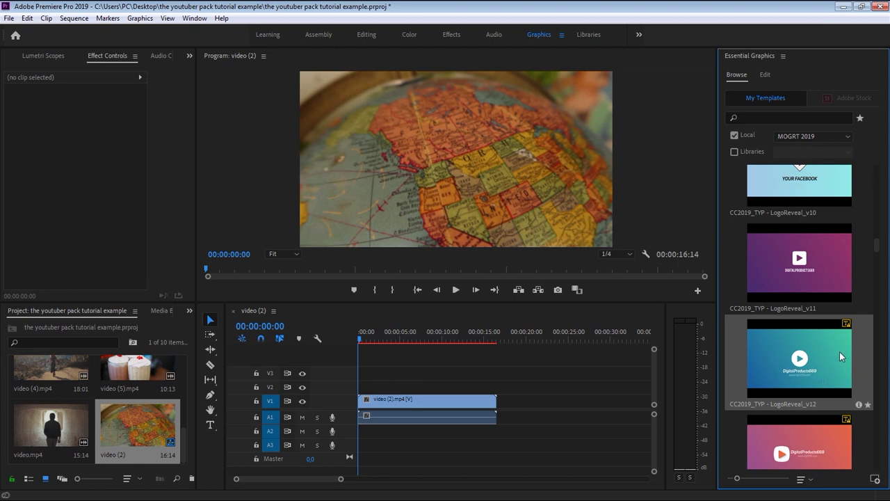
- Drop LogoReveal_v12 onto V2 at 0:00, set it to frame size, and preview it
{"action": "left_click_drag", "start_coordinate": [723, 352], "coordinate": [360, 386]}
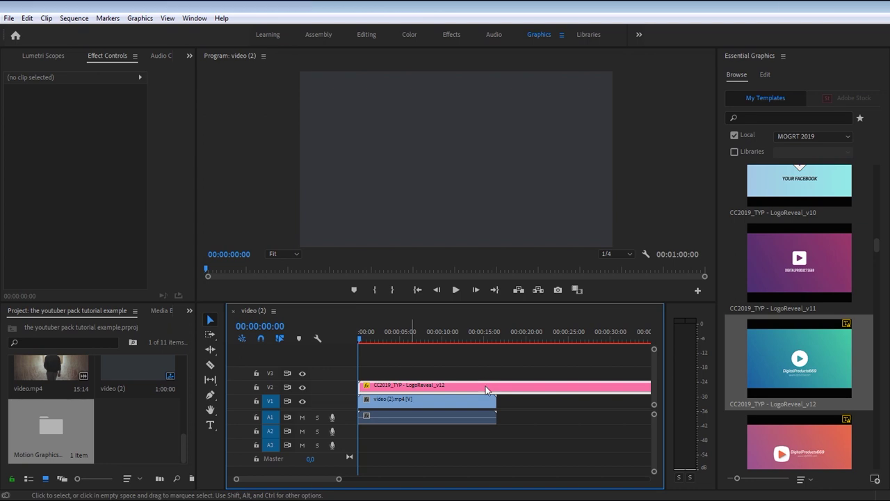
{"action": "right_click", "coordinate": [486, 386]}
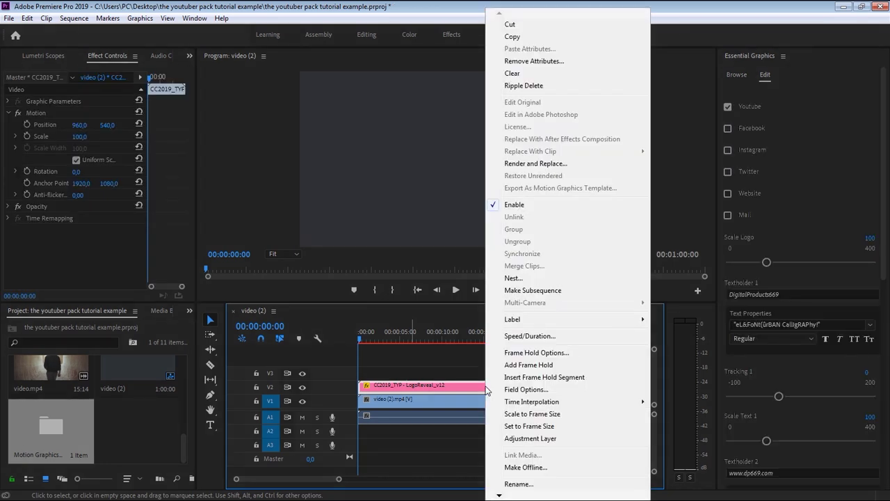
{"action": "left_click", "coordinate": [543, 427]}
{"action": "left_click_drag", "start_coordinate": [363, 338], "coordinate": [392, 338]}
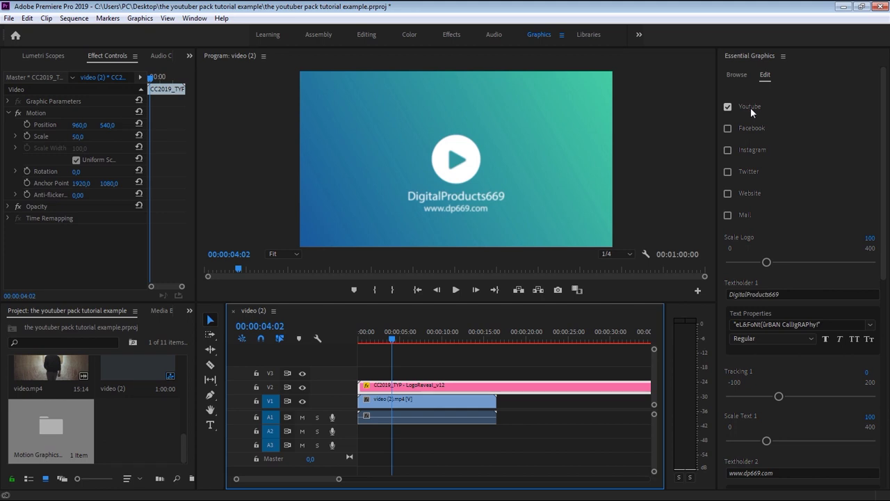
- Try the Facebook, Instagram, Twitter, website and mail icons, then return to Youtube
{"action": "left_click_drag", "start_coordinate": [885, 117], "coordinate": [885, 121]}
{"action": "scroll", "coordinate": [775, 123], "scroll_direction": "up", "scroll_amount": 1}
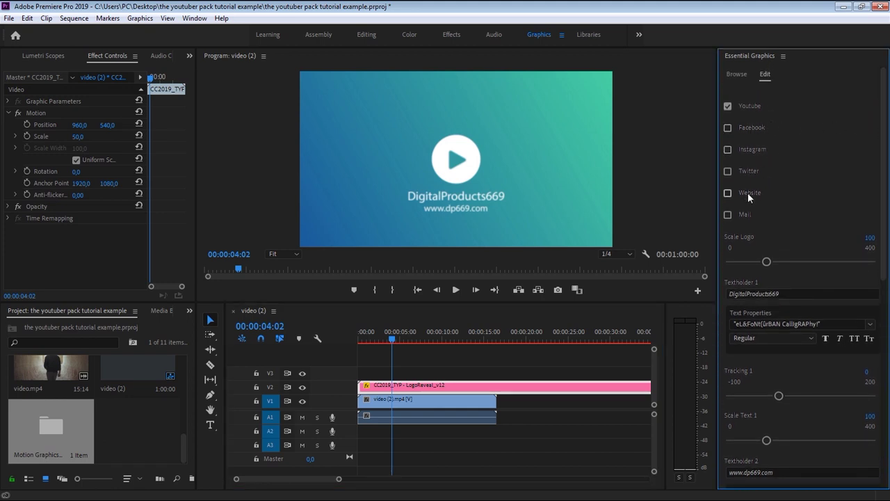
{"action": "left_click", "coordinate": [728, 107]}
{"action": "left_click", "coordinate": [729, 128]}
{"action": "left_click", "coordinate": [728, 149]}
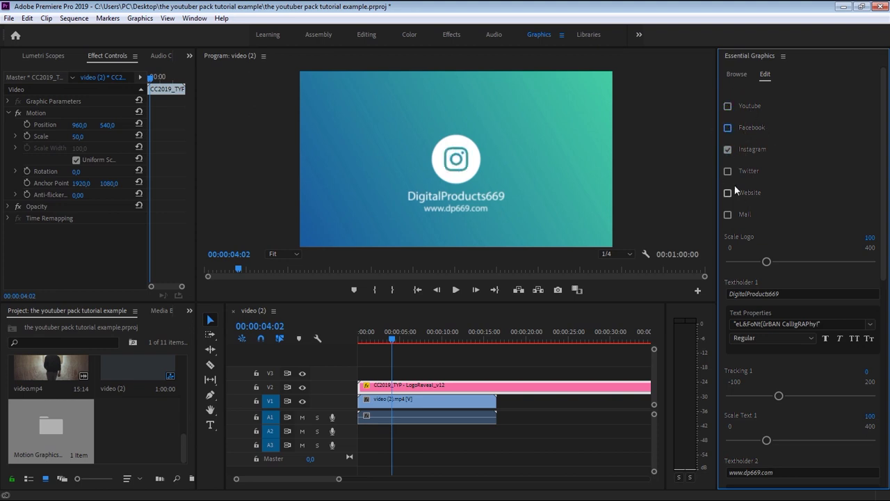
{"action": "left_click", "coordinate": [728, 170]}
{"action": "left_click", "coordinate": [727, 193]}
{"action": "left_click", "coordinate": [726, 214]}
{"action": "left_click", "coordinate": [728, 106]}
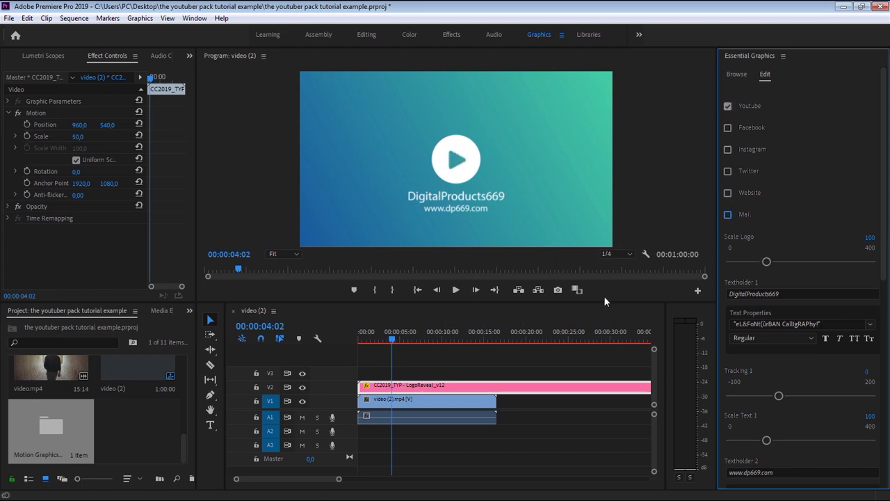
- Toggle Background 2 off and back on, then select the DigitalProducts669 text
{"action": "left_click_drag", "start_coordinate": [879, 227], "coordinate": [869, 390]}
{"action": "left_click", "coordinate": [727, 300]}
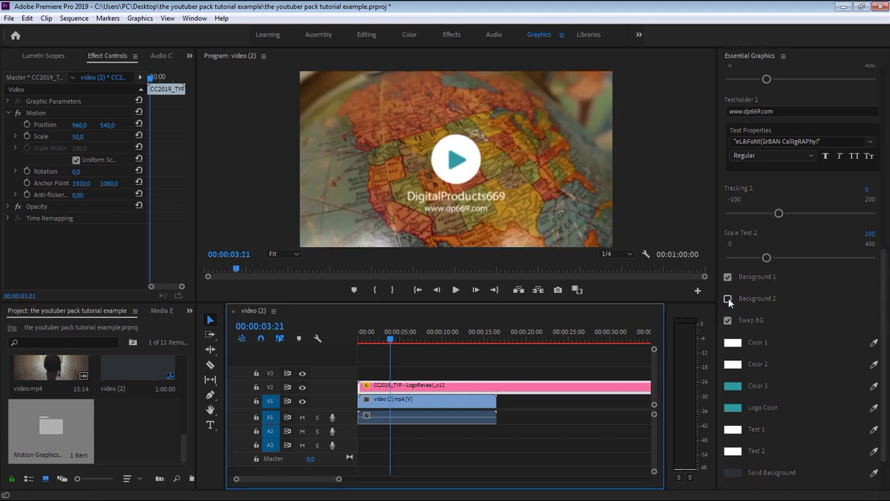
{"action": "left_click", "coordinate": [727, 299]}
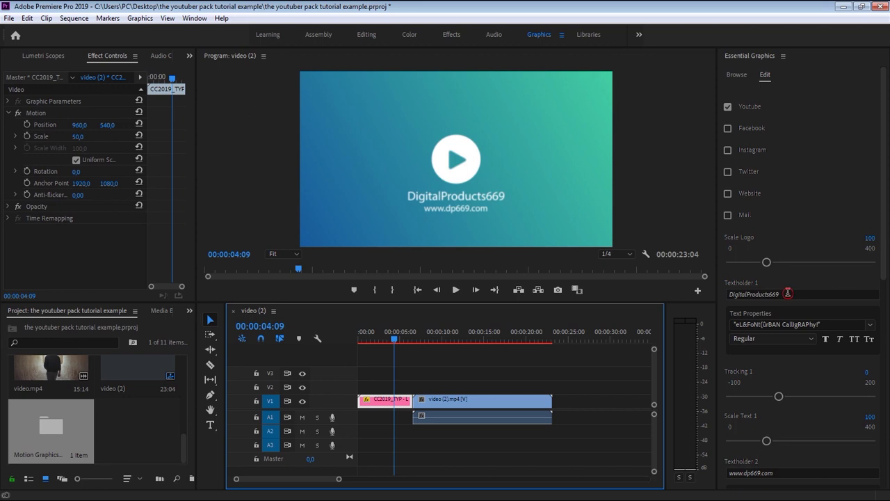
{"action": "left_click", "coordinate": [788, 293]}
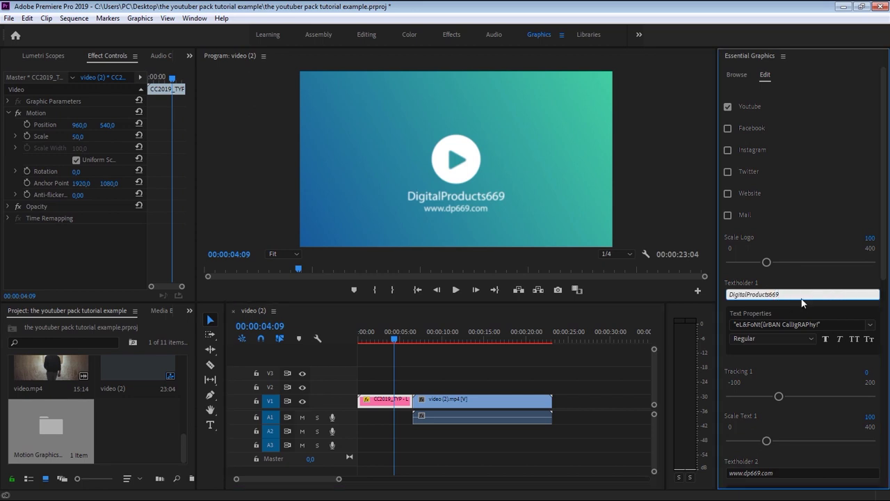
{"action": "left_click_drag", "start_coordinate": [788, 293], "coordinate": [732, 294]}
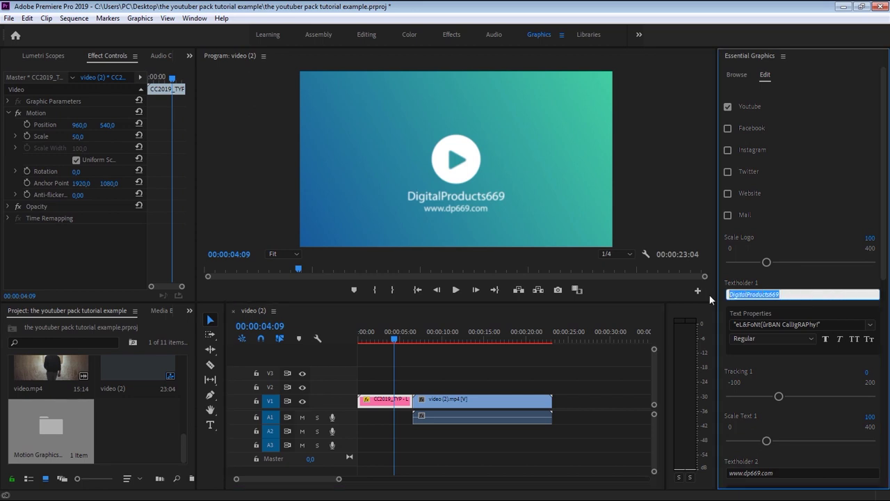
{"action": "type", "text": "hdesigntutorials"}
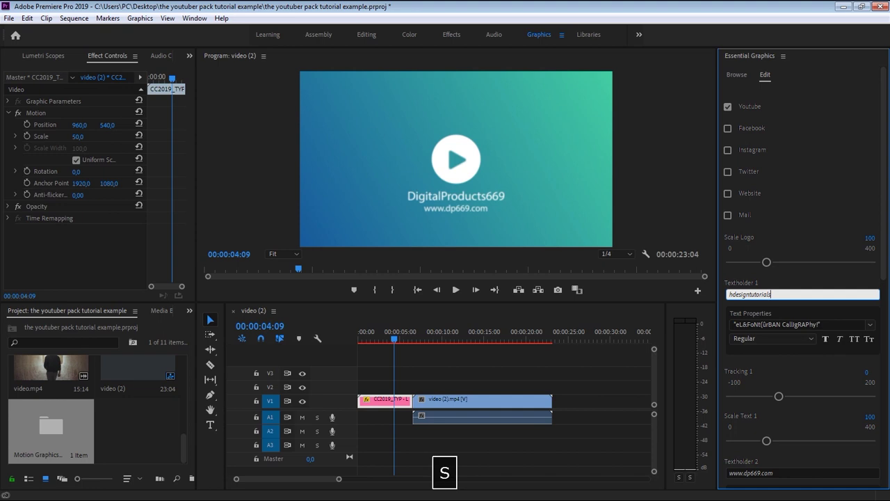
{"action": "scroll", "coordinate": [776, 411], "scroll_direction": "down", "scroll_amount": 3}
{"action": "left_click", "coordinate": [770, 362]}
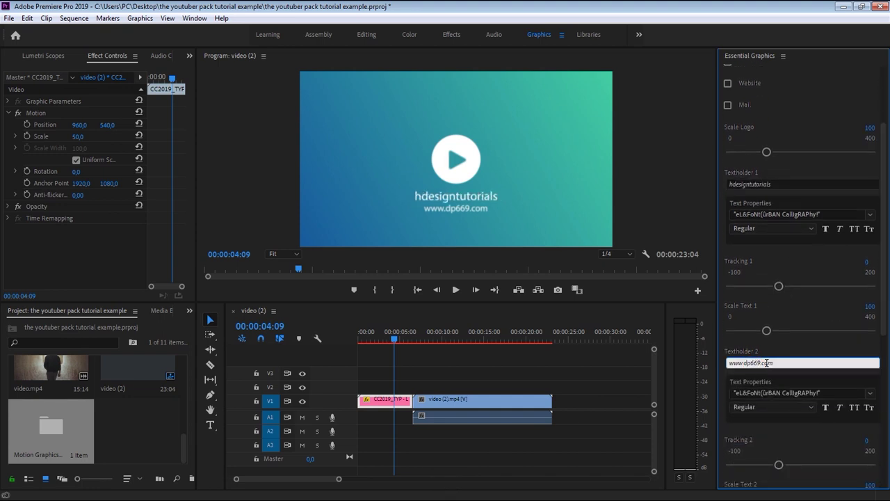
{"action": "key", "text": "BackSpace"}
{"action": "key", "text": "BackSpace"}
{"action": "key", "text": "BackSpace"}
{"action": "key", "text": "BackSpace"}
{"action": "key", "text": "BackSpace"}
{"action": "type", "text": "hdesigntutorials"}
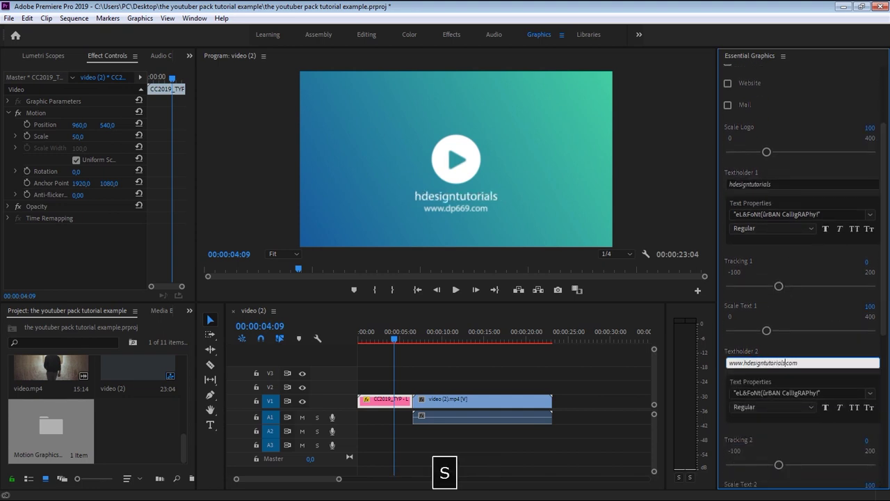
{"action": "left_click_drag", "start_coordinate": [381, 338], "coordinate": [412, 340]}
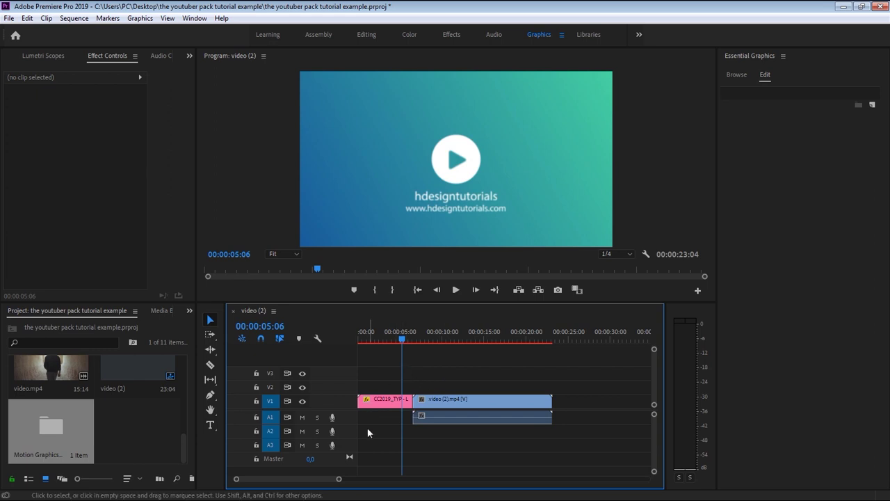
- In After Effects, open the CC2019_TYP - LogoReveal_v12.mogrt file
{"action": "mouse_move", "coordinate": [347, 498]}
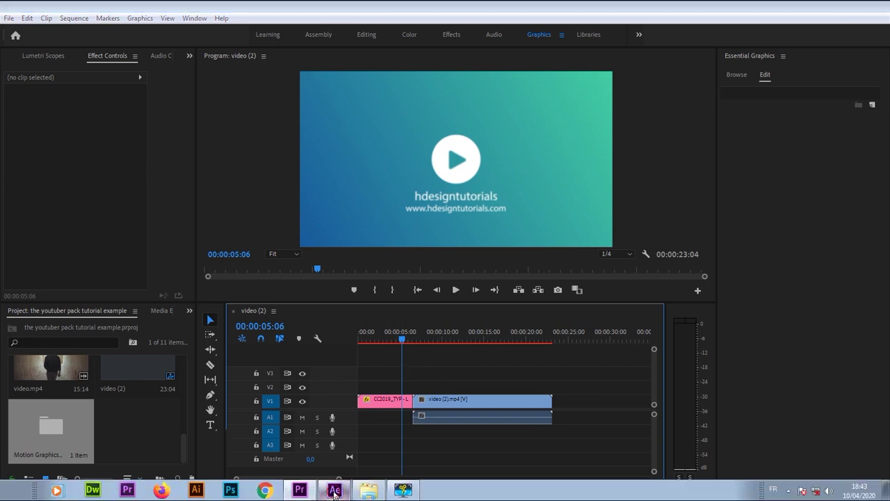
{"action": "left_click", "coordinate": [335, 491]}
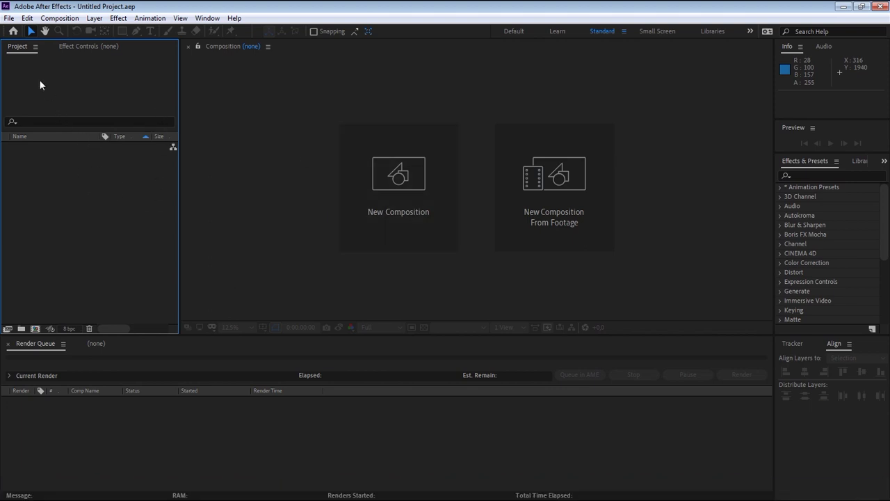
{"action": "left_click", "coordinate": [9, 18]}
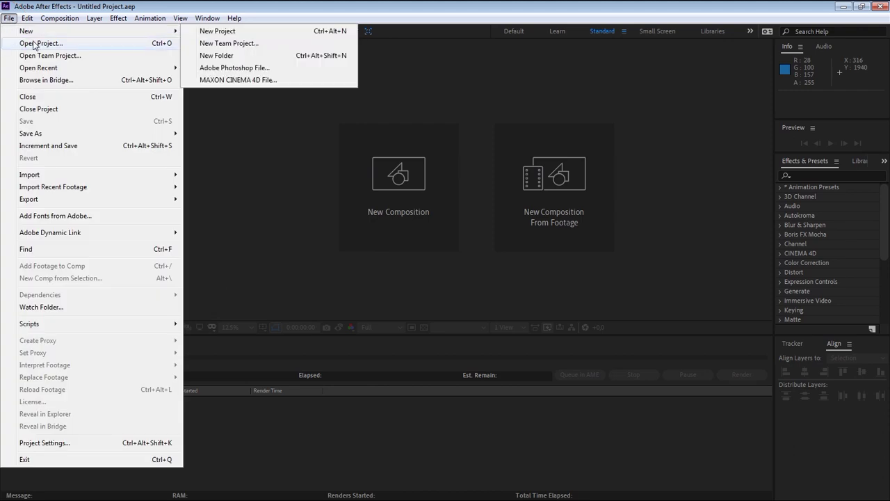
{"action": "left_click", "coordinate": [91, 45]}
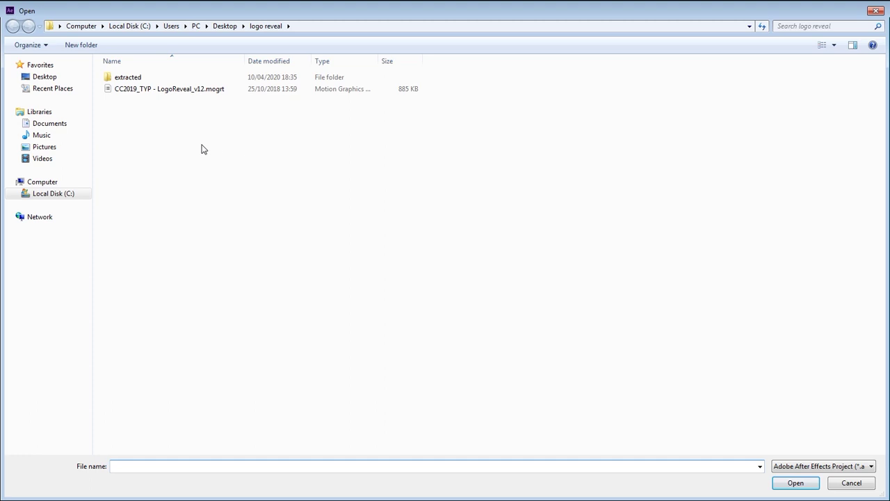
{"action": "left_click", "coordinate": [189, 93]}
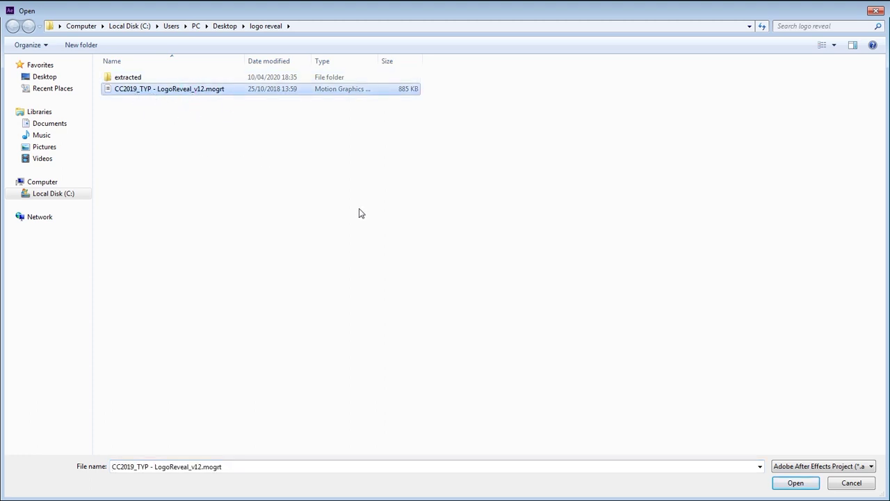
{"action": "left_click", "coordinate": [790, 483]}
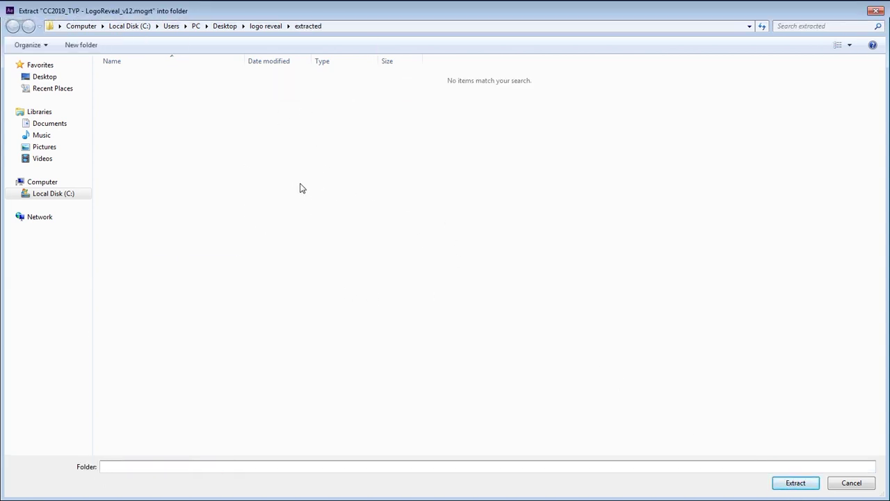
- Extract the template into the extracted folder
{"action": "left_click", "coordinate": [266, 26]}
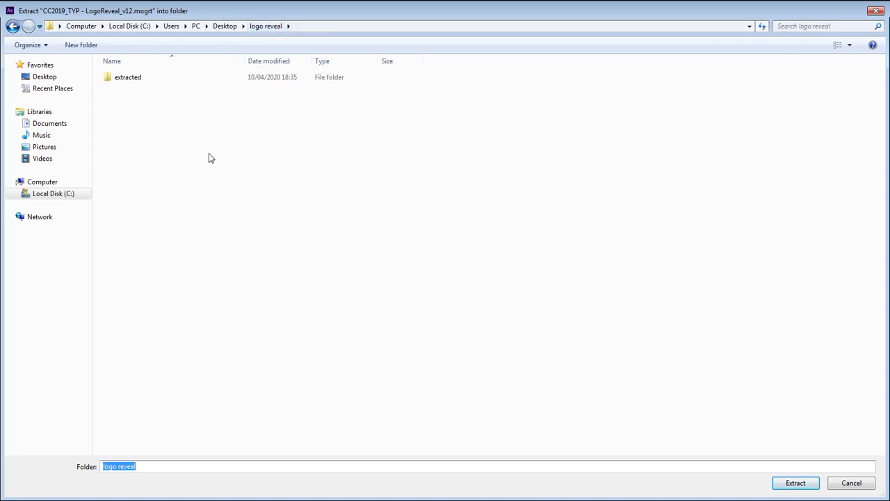
{"action": "left_click", "coordinate": [128, 82]}
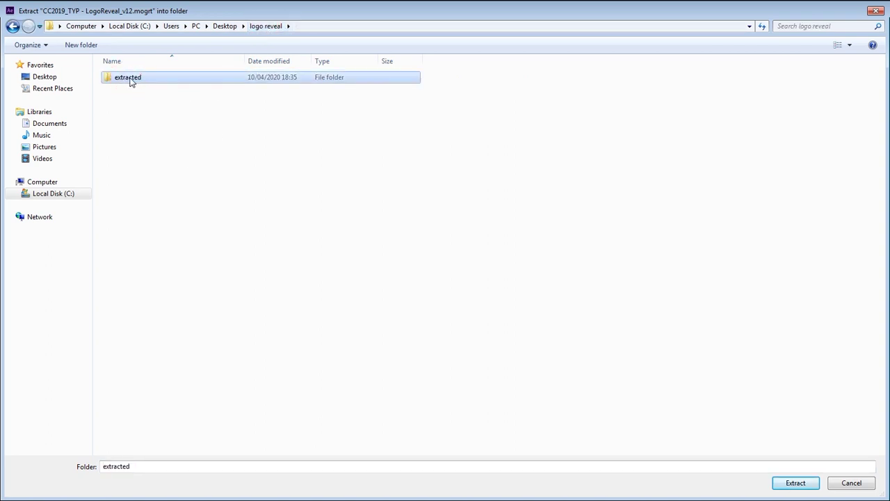
{"action": "double_click", "coordinate": [156, 78]}
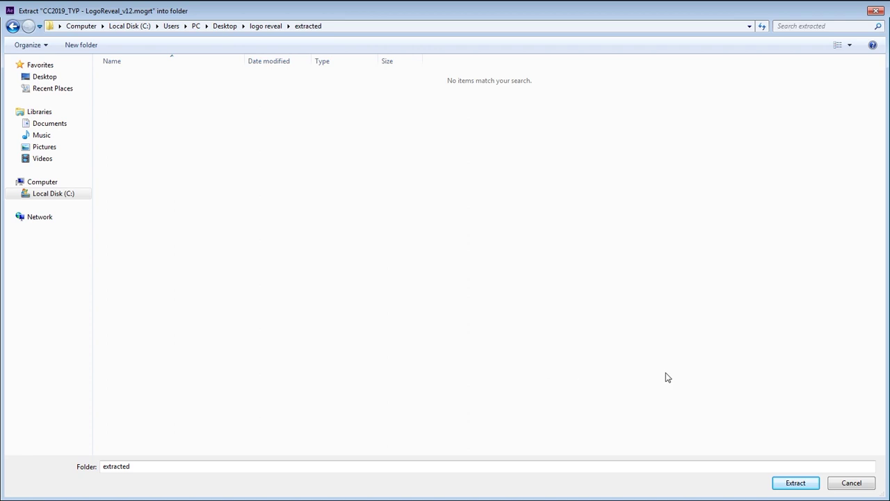
{"action": "left_click", "coordinate": [799, 483]}
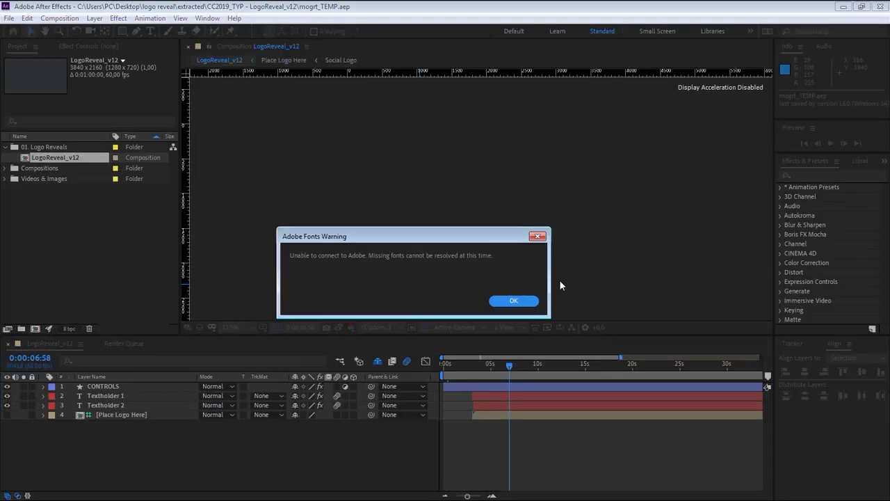
- Dismiss the Adobe Fonts warning and accept the default font substitution
{"action": "left_click_drag", "start_coordinate": [431, 237], "coordinate": [437, 201]}
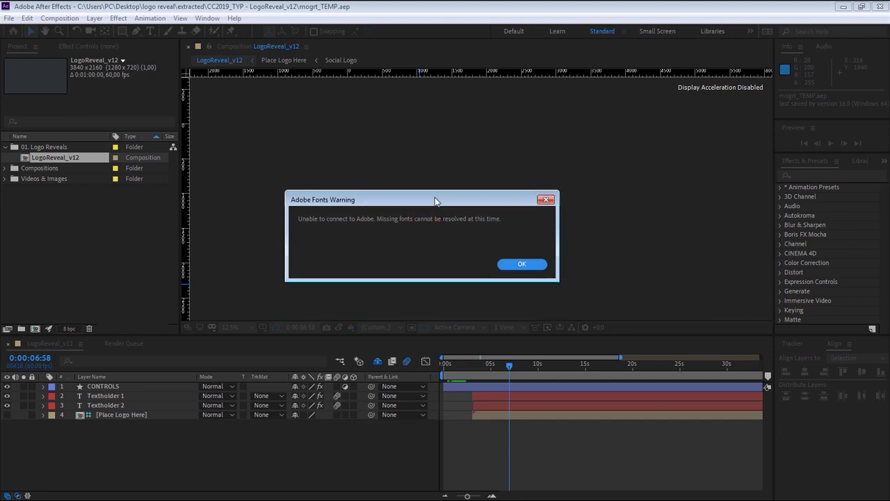
{"action": "left_click", "coordinate": [535, 266]}
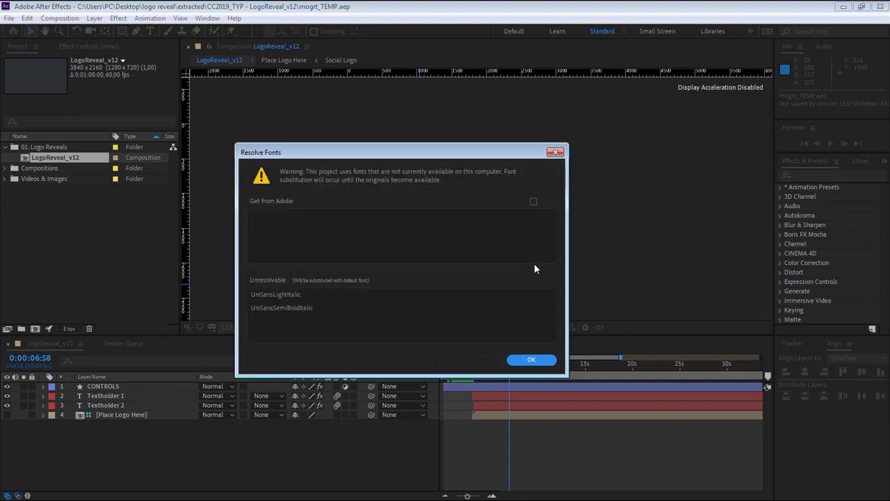
{"action": "left_click", "coordinate": [531, 359]}
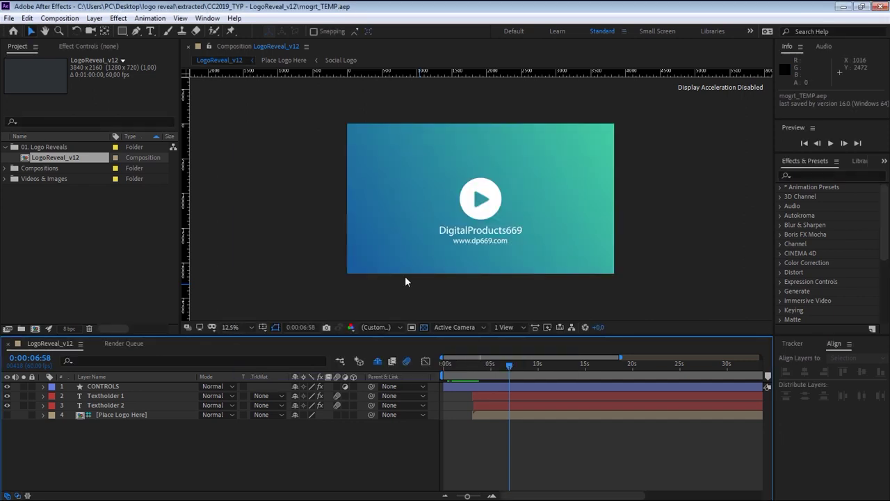
- Move the playhead to 5:35 and open the Place Logo Here precomp
{"action": "key", "text": "period"}
{"action": "left_click", "coordinate": [495, 363]}
{"action": "left_click", "coordinate": [116, 416]}
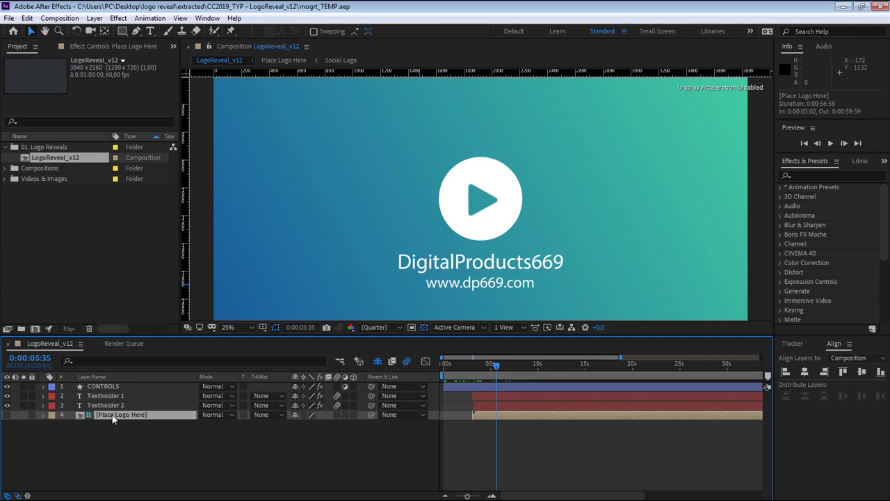
{"action": "double_click", "coordinate": [117, 415]}
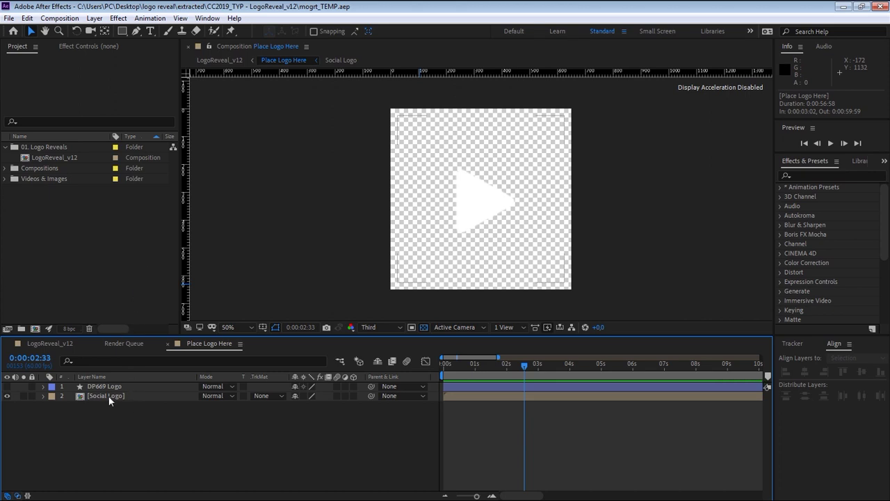
- Import H design tutorials Logo.ai into the project and place it below DP669 Logo
{"action": "left_click", "coordinate": [105, 237]}
{"action": "left_click", "coordinate": [369, 490]}
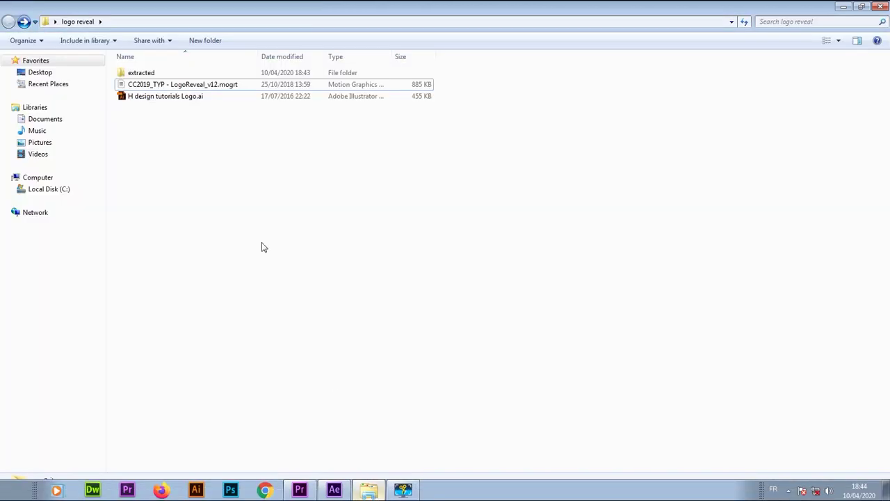
{"action": "left_click", "coordinate": [169, 98]}
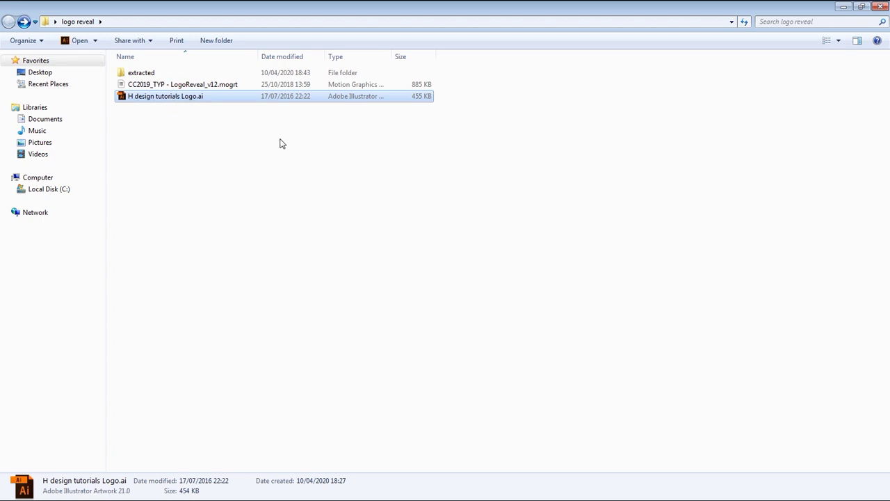
{"action": "left_click_drag", "start_coordinate": [309, 464], "coordinate": [66, 261]}
{"action": "left_click_drag", "start_coordinate": [46, 193], "coordinate": [128, 392]}
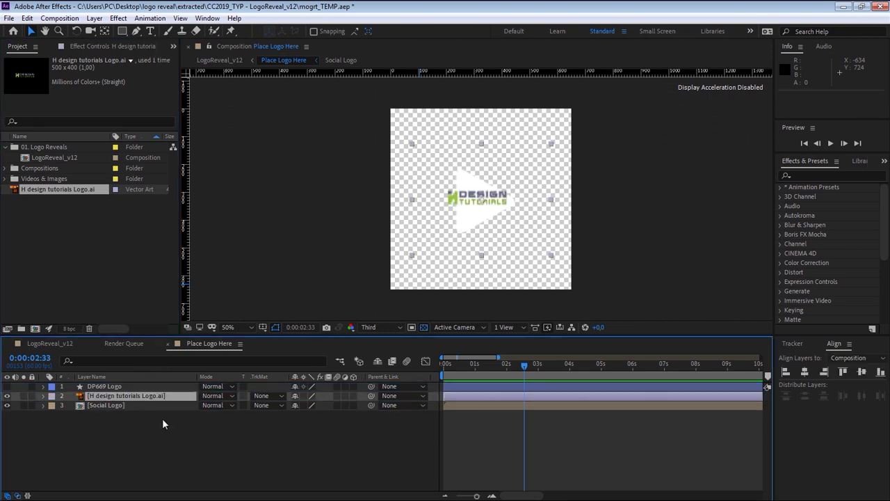
- Hide the Social Logo layer and scale the H design tutorials logo to 236%, nudged right and down
{"action": "left_click", "coordinate": [7, 405]}
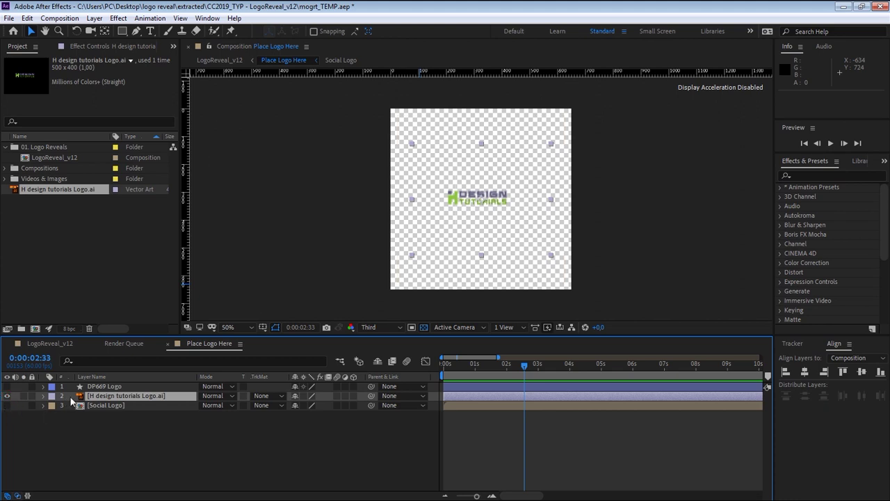
{"action": "left_click", "coordinate": [125, 396]}
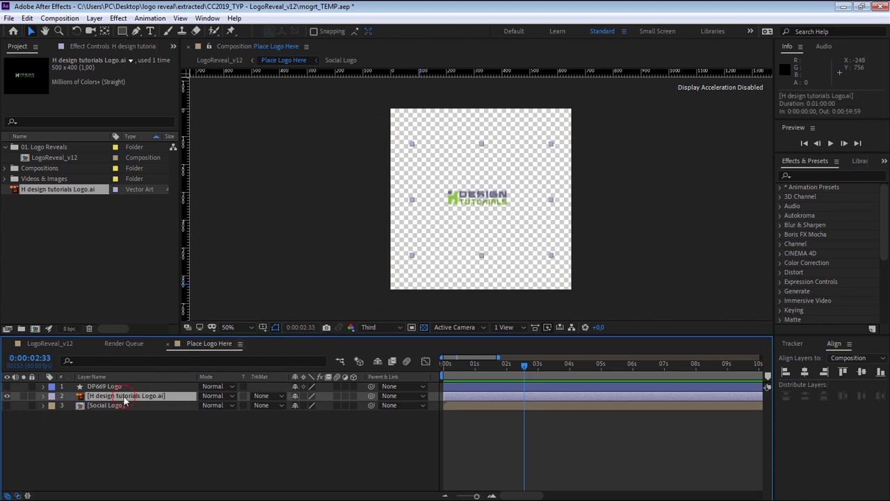
{"action": "key", "text": "s"}
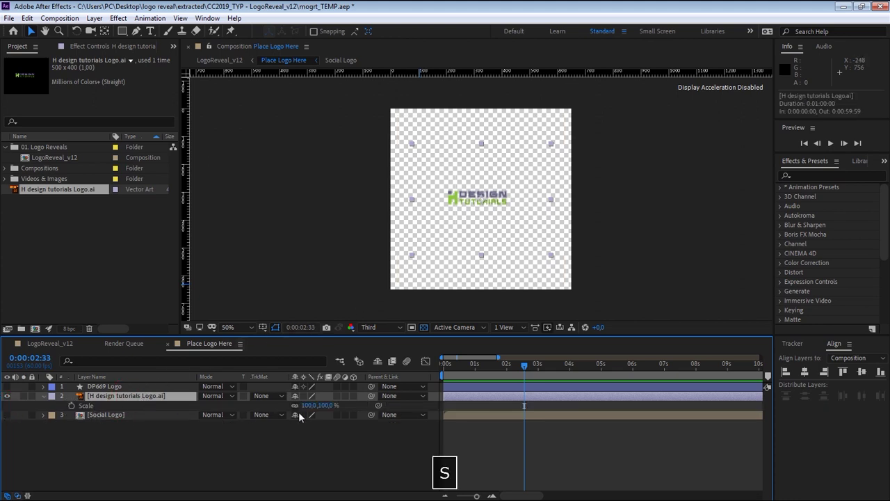
{"action": "left_click_drag", "start_coordinate": [319, 404], "coordinate": [377, 405]}
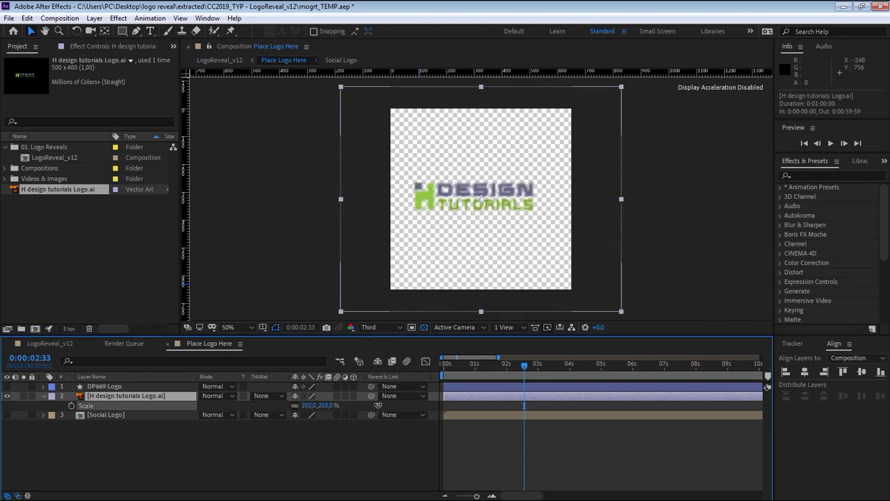
{"action": "left_click_drag", "start_coordinate": [426, 193], "coordinate": [436, 192]}
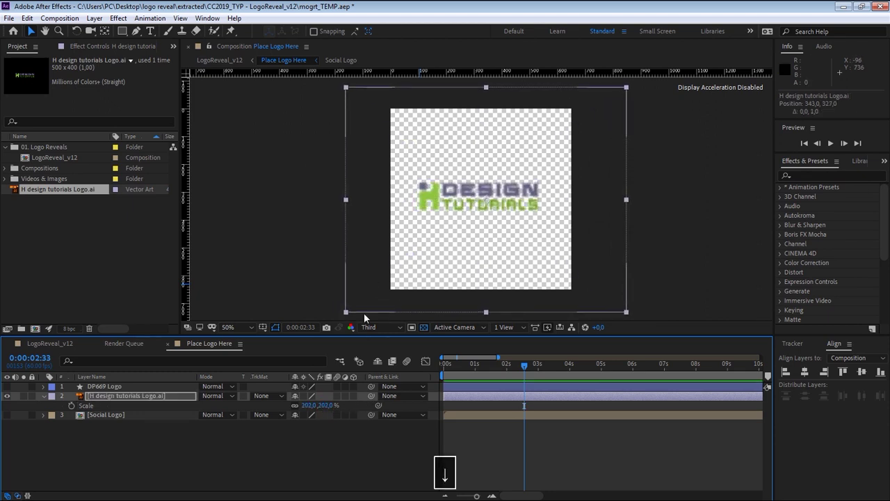
{"action": "key", "text": "Down"}
{"action": "key", "text": "Down"}
{"action": "key", "text": "Down"}
{"action": "key", "text": "Down"}
{"action": "key", "text": "Down"}
{"action": "key", "text": "Down"}
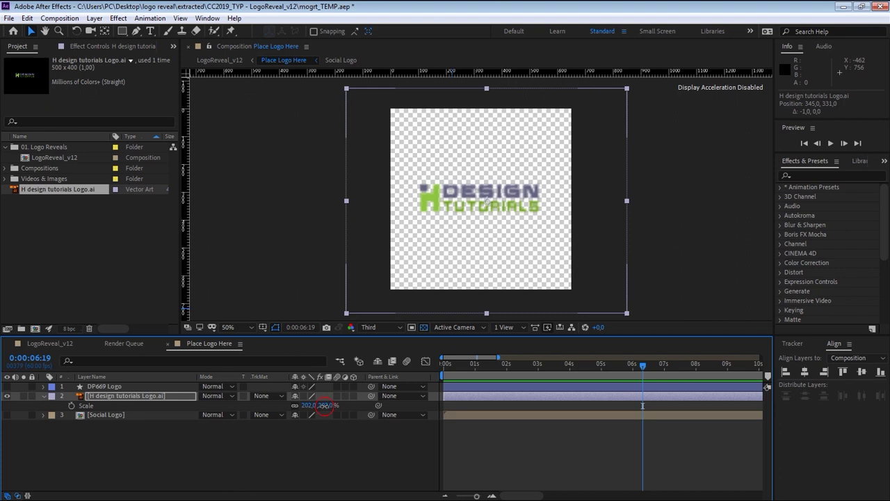
{"action": "mouse_move", "coordinate": [323, 405]}
{"action": "left_mouse_down"}
{"action": "mouse_move", "coordinate": [345, 405]}
{"action": "mouse_move", "coordinate": [312, 405]}
{"action": "left_mouse_up"}
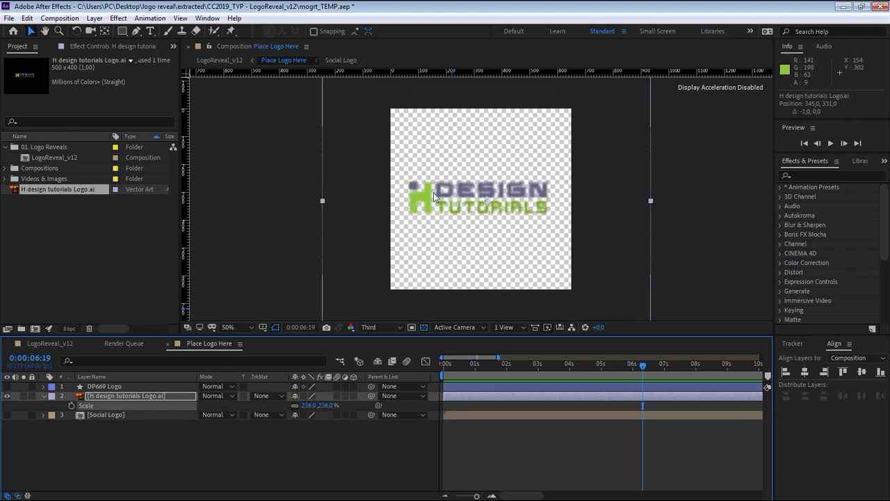
{"action": "key", "text": "Down"}
{"action": "key", "text": "Down"}
{"action": "key", "text": "Right"}
{"action": "key", "text": "Right"}
{"action": "key", "text": "Right"}
{"action": "key", "text": "Right"}
{"action": "key", "text": "Right"}
{"action": "key", "text": "Right"}
{"action": "key", "text": "Right"}
{"action": "key", "text": "Right"}
{"action": "key", "text": "Right"}
{"action": "key", "text": "Right"}
{"action": "key", "text": "Right"}
{"action": "key", "text": "Right"}
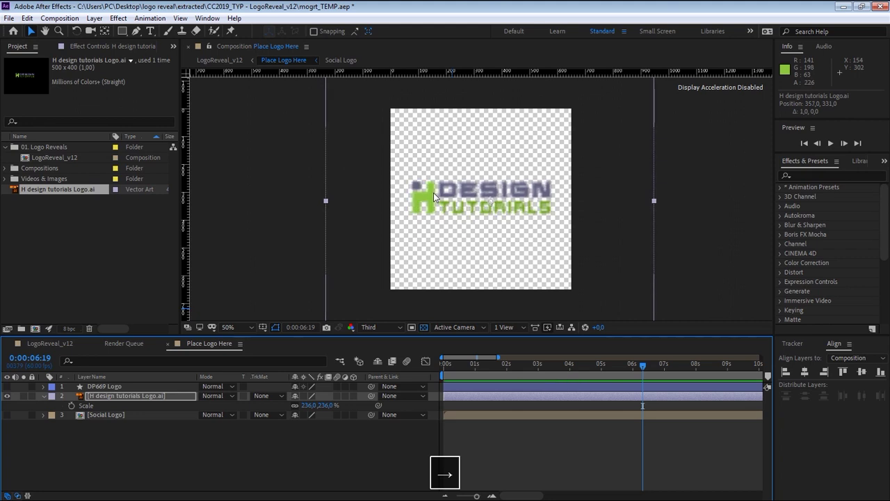
{"action": "left_click", "coordinate": [39, 345]}
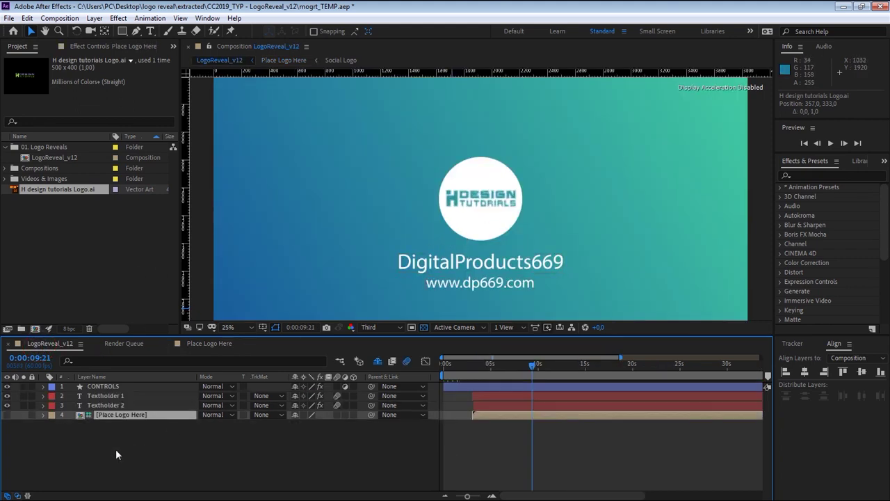
- Select the CONTROLS layer and adjust its Scale Logo slider in Effect Controls
{"action": "left_click", "coordinate": [104, 387]}
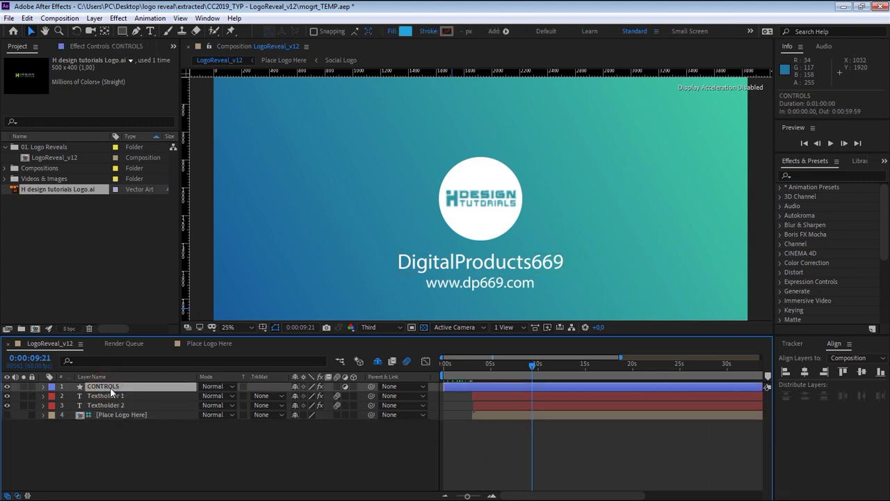
{"action": "left_click", "coordinate": [119, 46]}
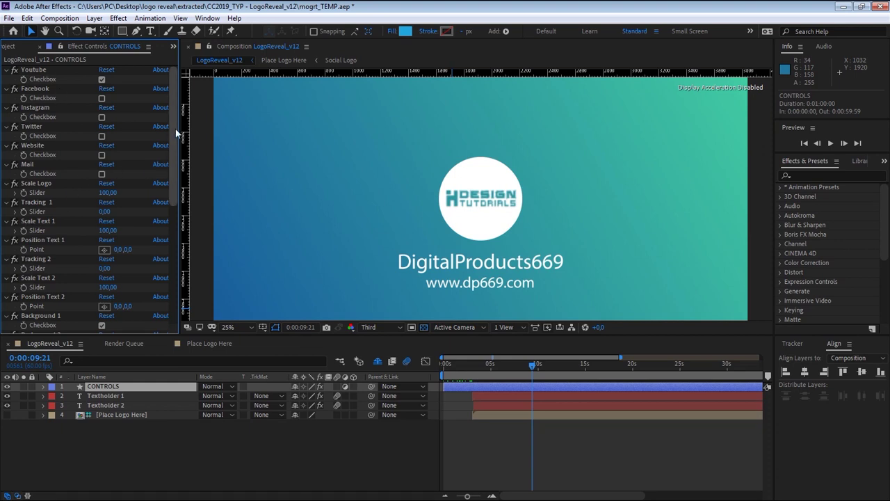
{"action": "scroll", "coordinate": [174, 153], "scroll_direction": "down", "scroll_amount": 3}
{"action": "left_click", "coordinate": [15, 130]}
{"action": "left_click_drag", "start_coordinate": [63, 146], "coordinate": [69, 149]}
{"action": "scroll", "coordinate": [5, 238], "scroll_direction": "down", "scroll_amount": 5}
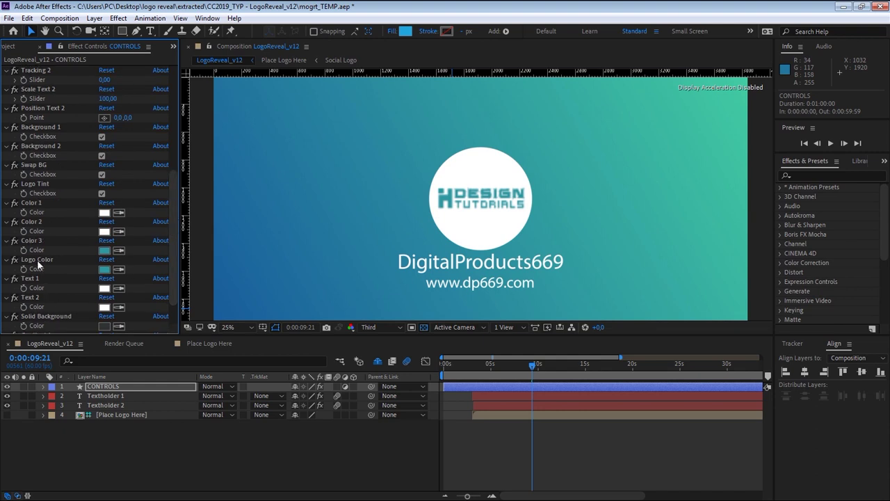
- Set the Logo Color to green (5BC03F) after briefly trying a dark colour
{"action": "left_click", "coordinate": [104, 269]}
{"action": "left_click", "coordinate": [392, 377]}
{"action": "left_click", "coordinate": [617, 285]}
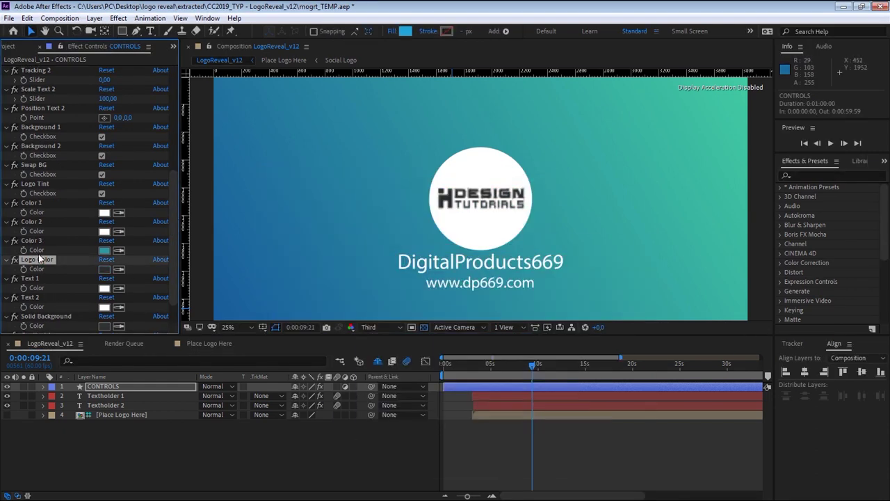
{"action": "left_click", "coordinate": [104, 269]}
{"action": "left_click", "coordinate": [527, 381]}
{"action": "left_click", "coordinate": [466, 318]}
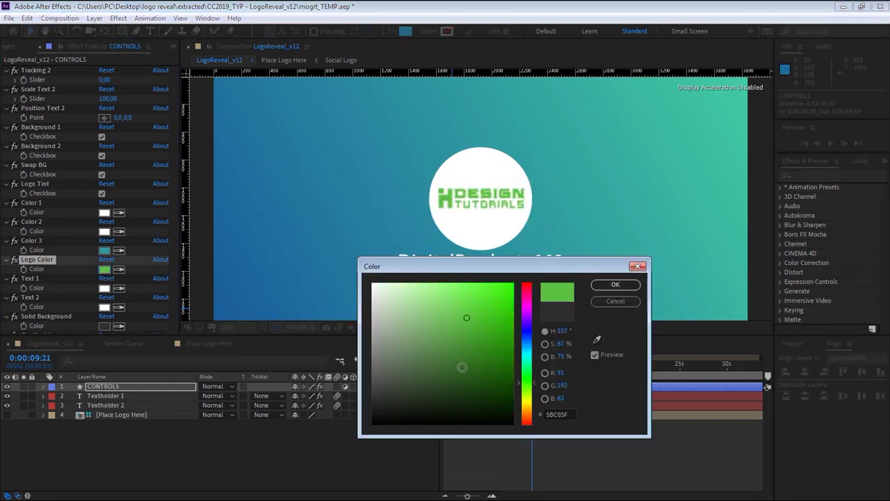
{"action": "left_click", "coordinate": [615, 284]}
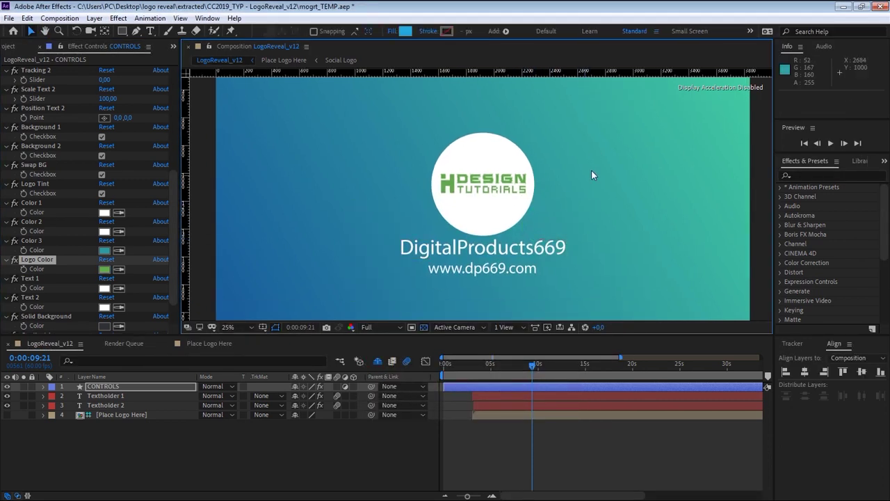
- Switch After Effects to the Essential Graphics workspace
{"action": "left_click", "coordinate": [750, 31]}
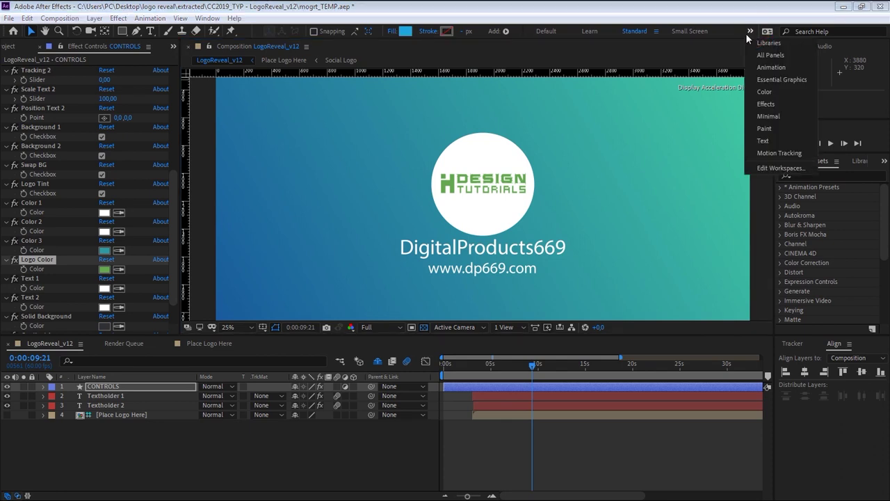
{"action": "left_click", "coordinate": [790, 79]}
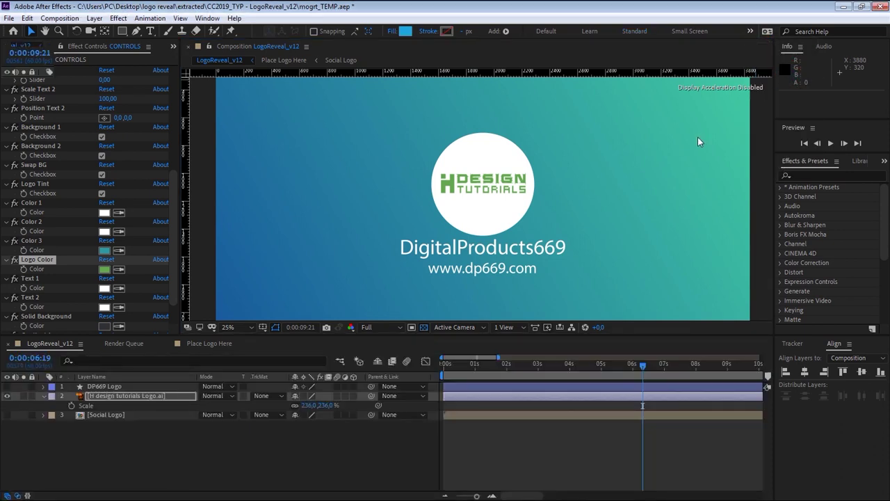
{"action": "scroll", "coordinate": [848, 208], "scroll_direction": "down", "scroll_amount": 5}
{"action": "scroll", "coordinate": [886, 167], "scroll_direction": "up", "scroll_amount": 5}
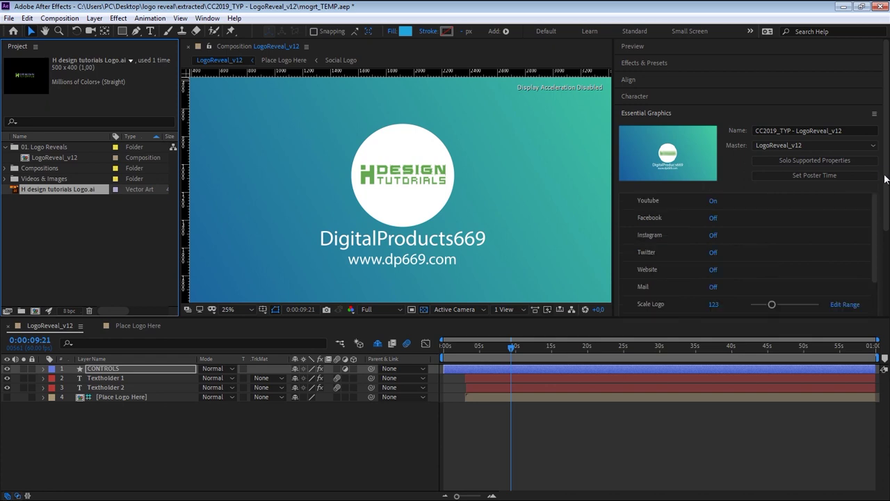
{"action": "scroll", "coordinate": [886, 153], "scroll_direction": "down", "scroll_amount": 5}
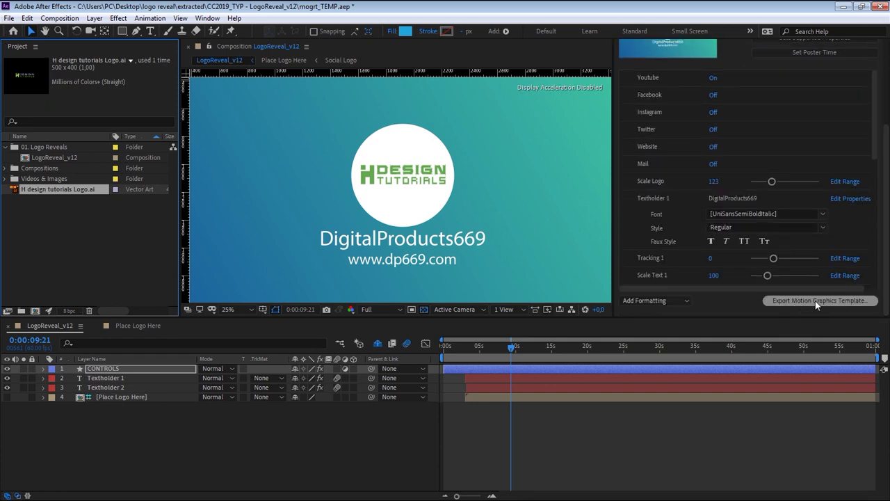
- Start the motion graphics template export, saving the project first
{"action": "left_click", "coordinate": [849, 301]}
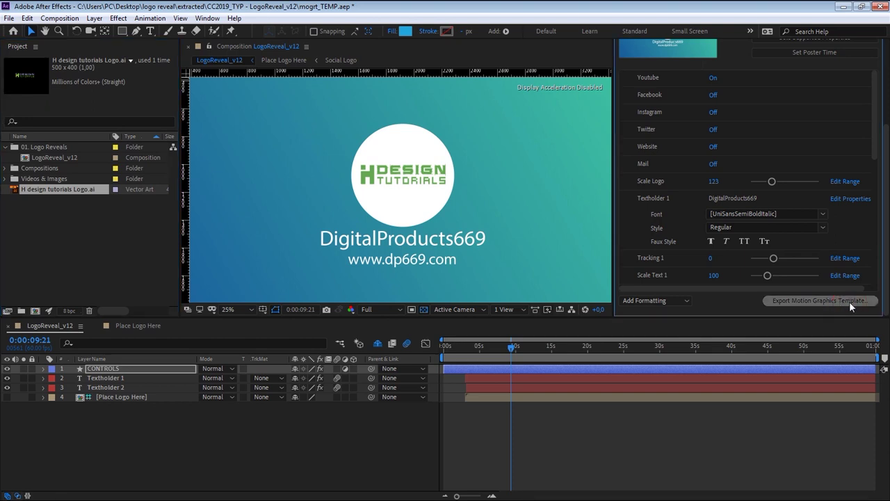
{"action": "key", "text": "Return"}
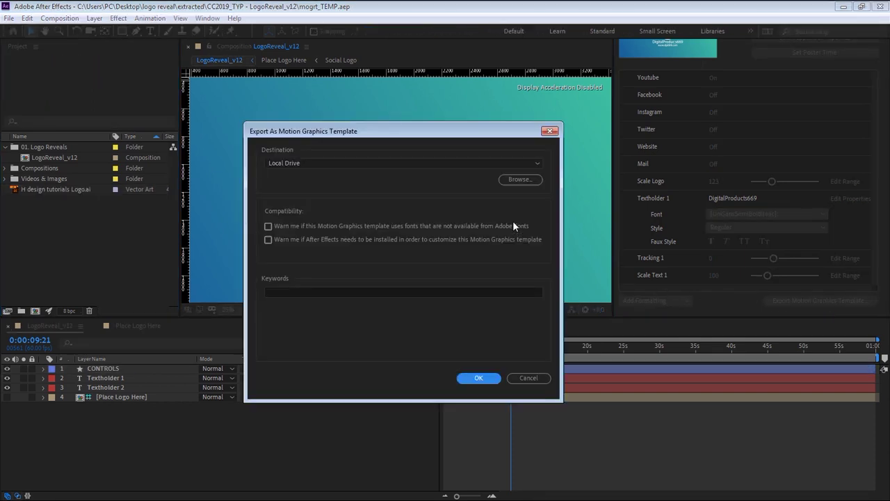
{"action": "left_click_drag", "start_coordinate": [349, 137], "coordinate": [423, 141]}
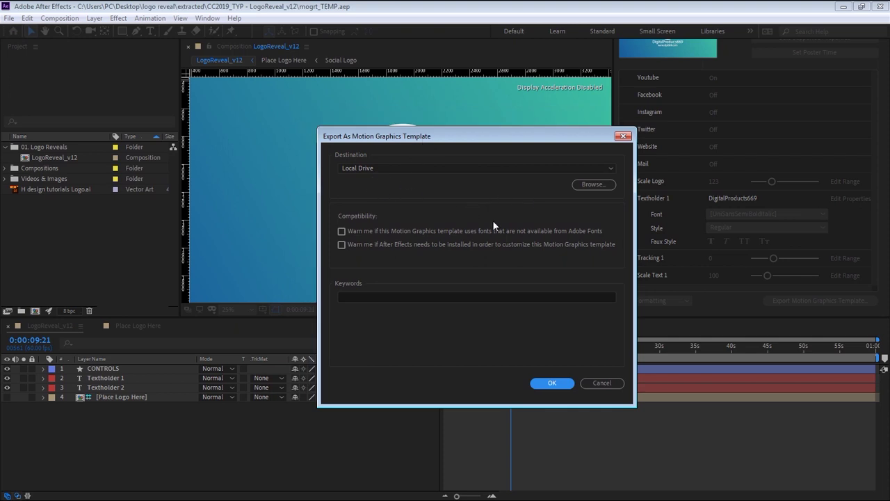
- Save the template as 'CC2019_TYP - LogoReveal_v12 modified.mogrt' and confirm the export, skipping font checks
{"action": "left_click", "coordinate": [602, 186]}
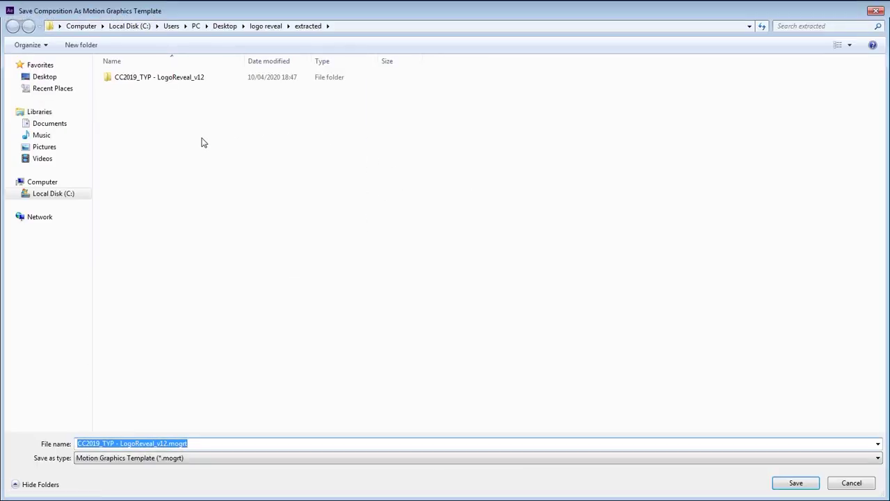
{"action": "left_click", "coordinate": [171, 246]}
{"action": "left_click", "coordinate": [159, 443]}
{"action": "left_click", "coordinate": [168, 443]}
{"action": "type", "text": "modified"}
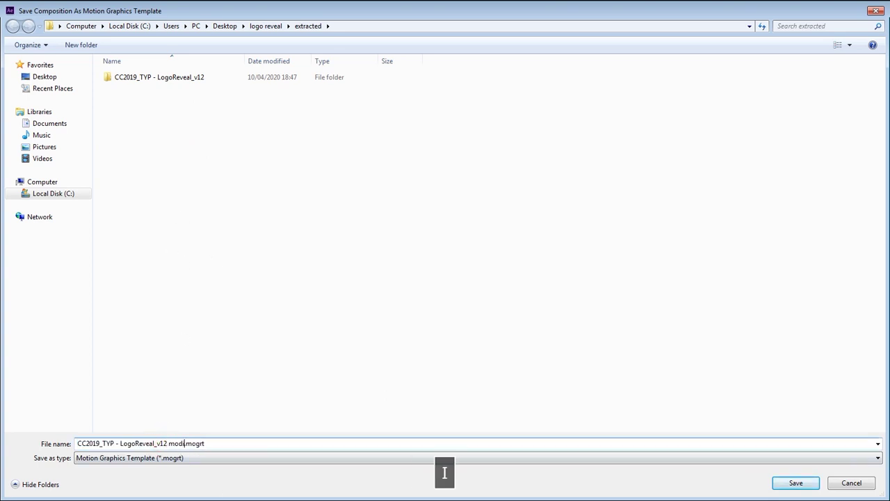
{"action": "left_click", "coordinate": [294, 443]}
{"action": "left_click", "coordinate": [792, 482]}
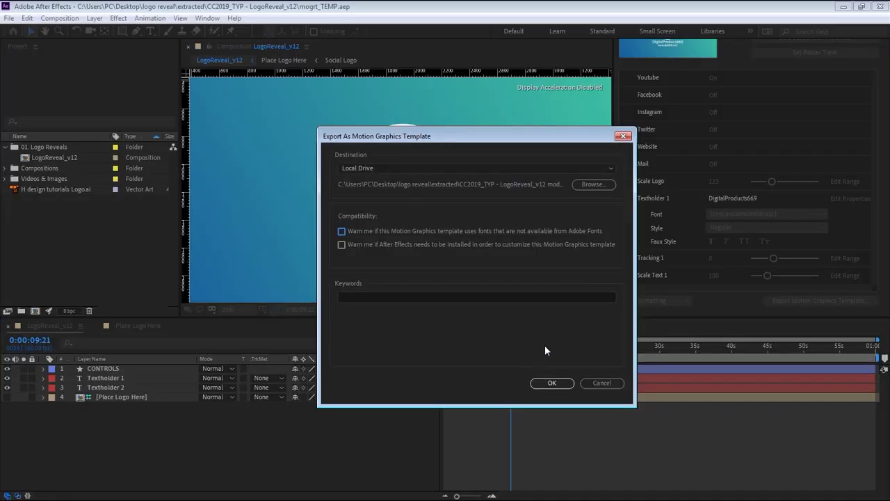
{"action": "left_click", "coordinate": [550, 386]}
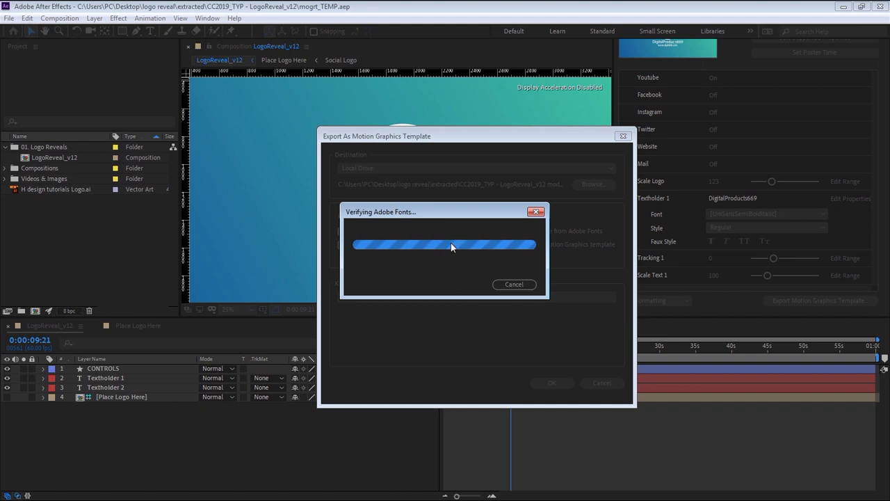
{"action": "left_click", "coordinate": [515, 286]}
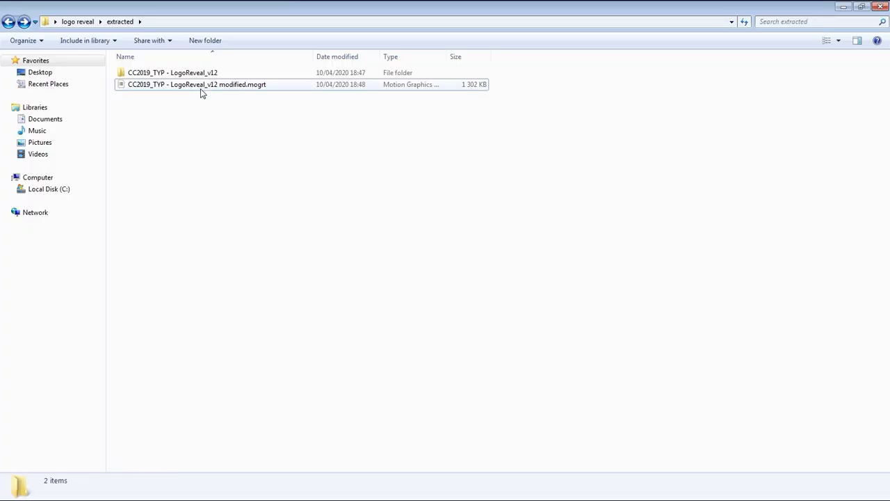
- Create an 'edited template' folder in extracted and move the modified .mogrt into it
{"action": "left_click", "coordinate": [201, 85]}
{"action": "left_click", "coordinate": [208, 141]}
{"action": "right_click", "coordinate": [193, 136]}
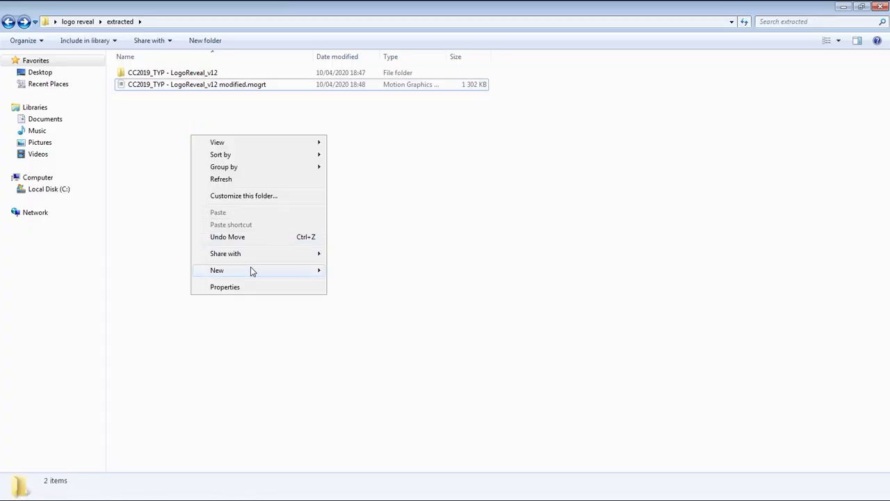
{"action": "mouse_move", "coordinate": [257, 272]}
{"action": "left_click", "coordinate": [403, 271]}
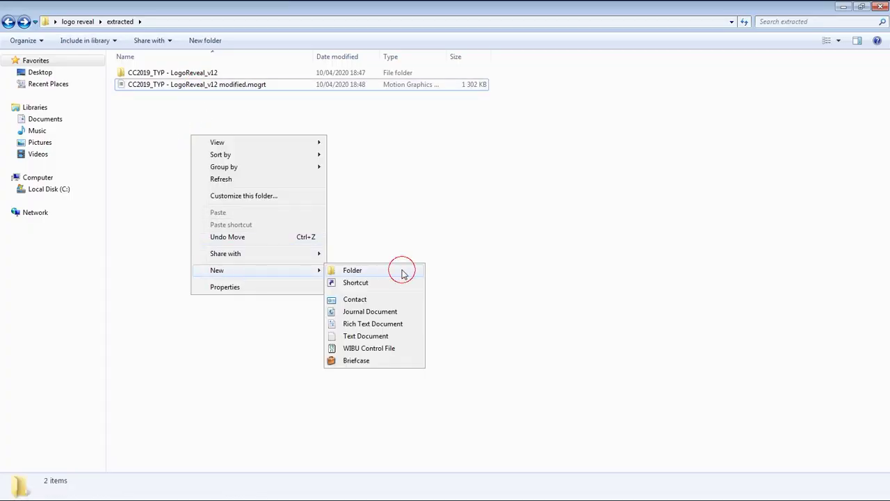
{"action": "type", "text": "edited template"}
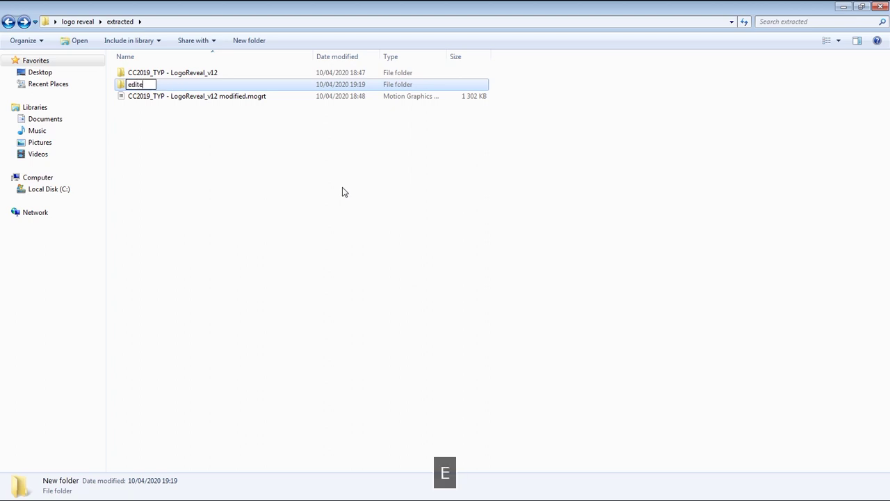
{"action": "left_click", "coordinate": [341, 190]}
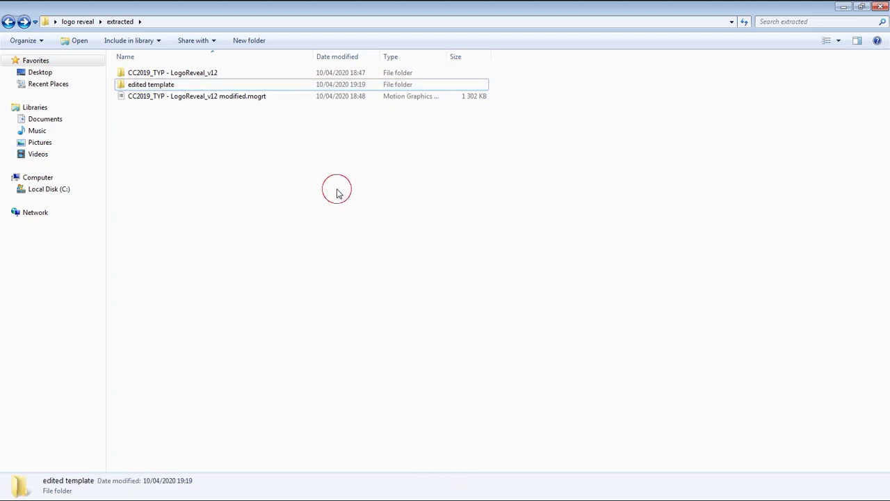
{"action": "left_click", "coordinate": [167, 99]}
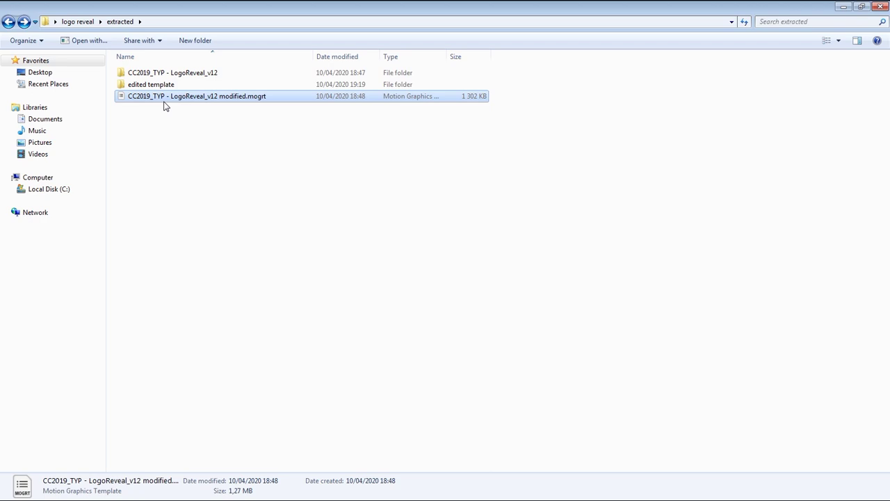
{"action": "left_click_drag", "start_coordinate": [167, 97], "coordinate": [173, 85]}
- Copy the edited template folder into Adobe's Motion Graphics Templates folder
{"action": "left_click", "coordinate": [154, 88]}
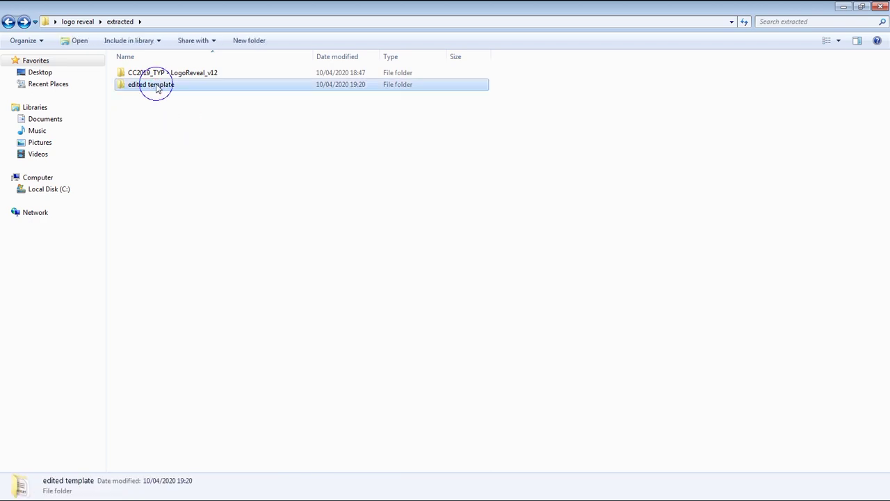
{"action": "right_click", "coordinate": [157, 86]}
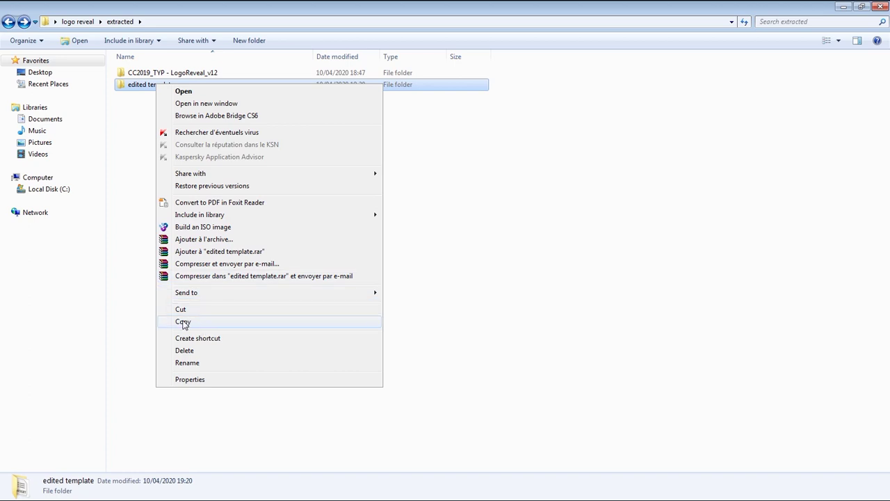
{"action": "left_click", "coordinate": [215, 324]}
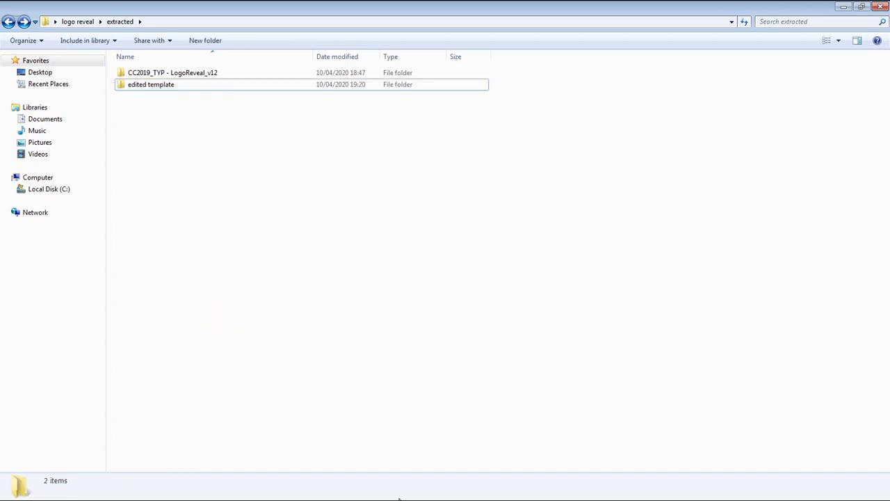
{"action": "mouse_move", "coordinate": [373, 495]}
{"action": "left_click", "coordinate": [332, 486]}
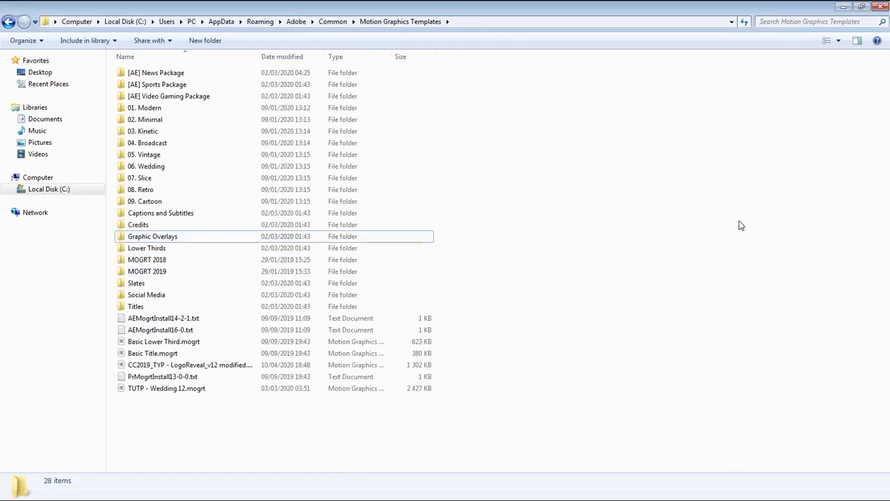
{"action": "right_click", "coordinate": [671, 160]}
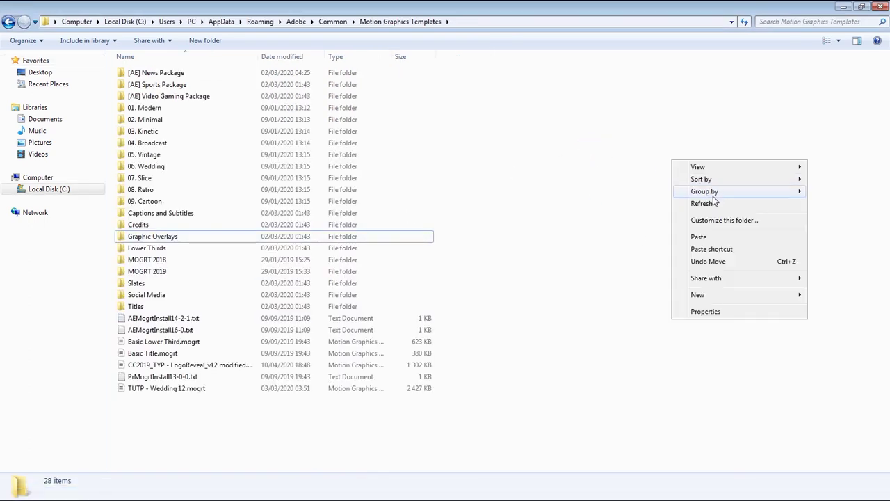
{"action": "left_click", "coordinate": [699, 238]}
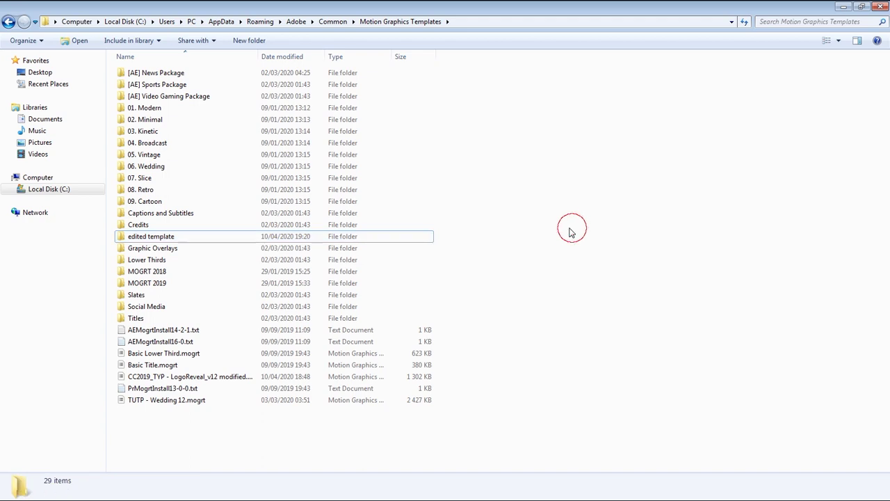
{"action": "left_click", "coordinate": [299, 490]}
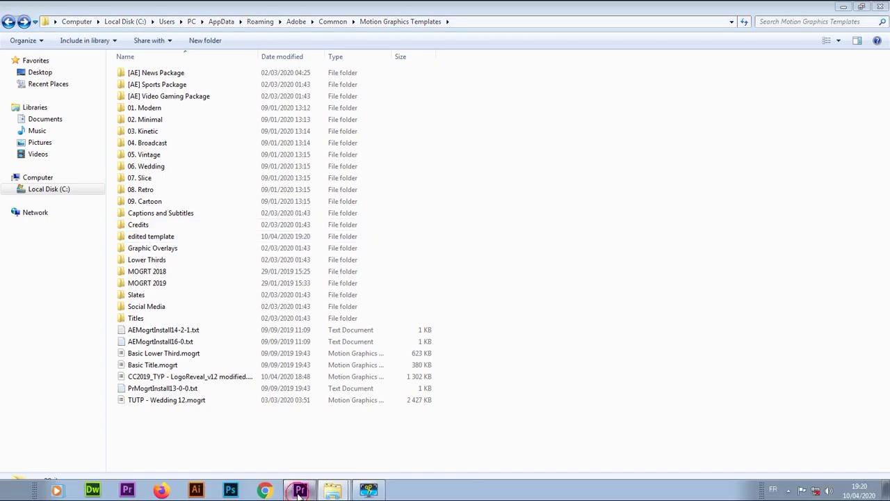
- Add the edited template folder to Essential Graphics' additional template folders
{"action": "left_click", "coordinate": [773, 55]}
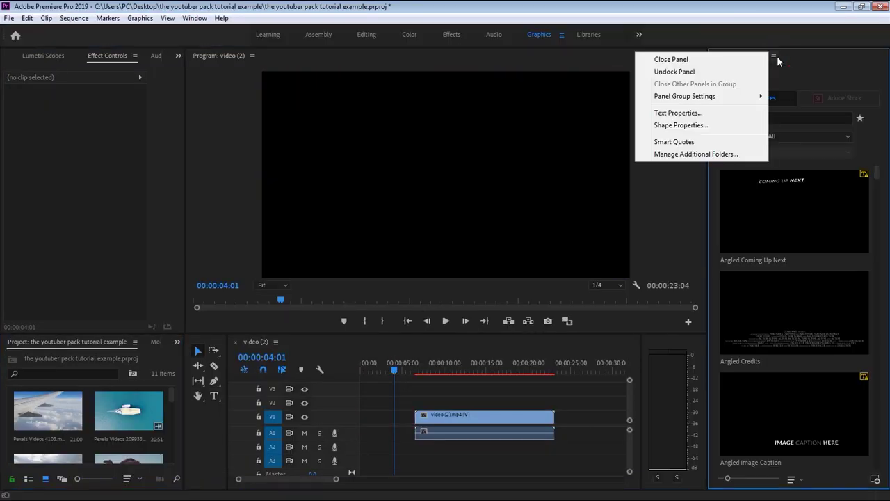
{"action": "left_click", "coordinate": [695, 154]}
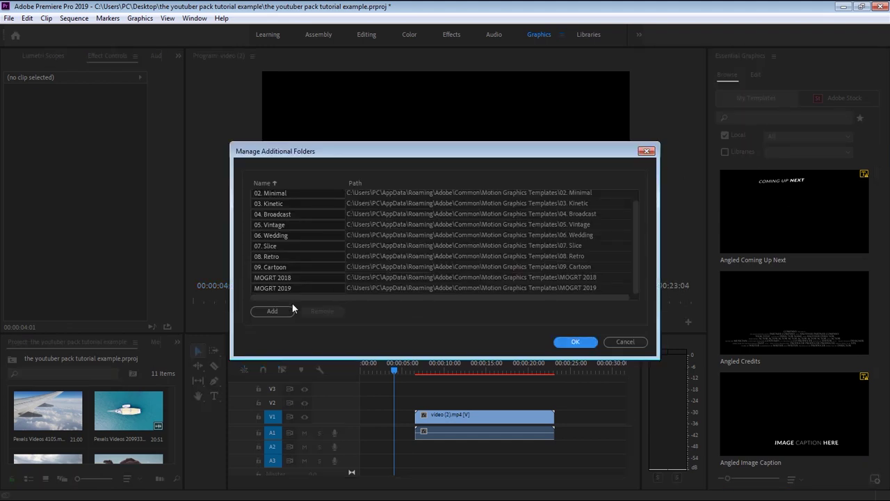
{"action": "left_click", "coordinate": [273, 310]}
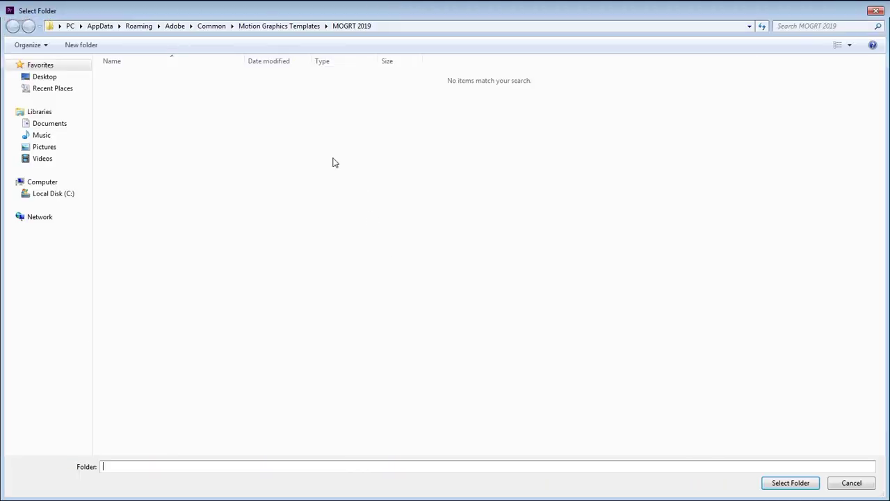
{"action": "left_click", "coordinate": [279, 26]}
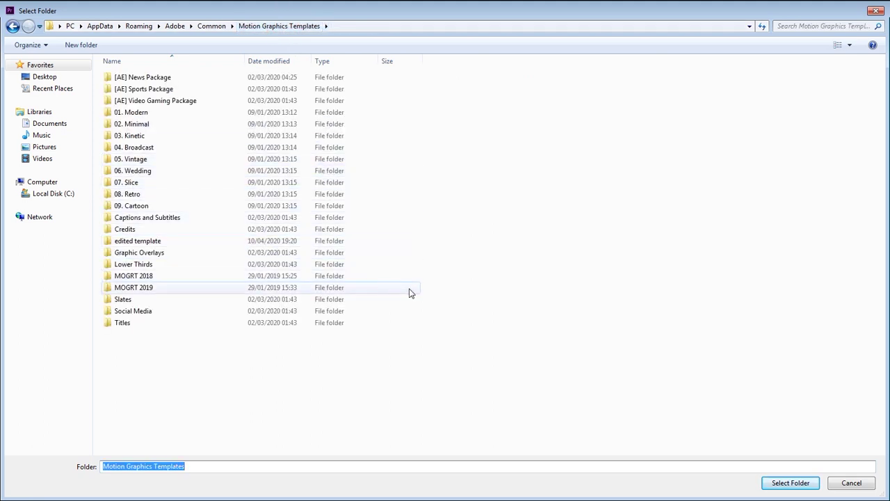
{"action": "left_click", "coordinate": [118, 243]}
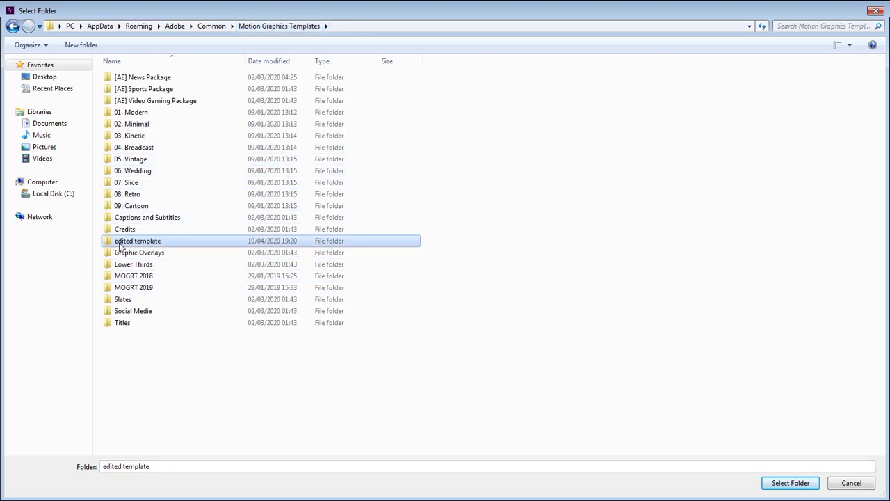
{"action": "left_click", "coordinate": [780, 482]}
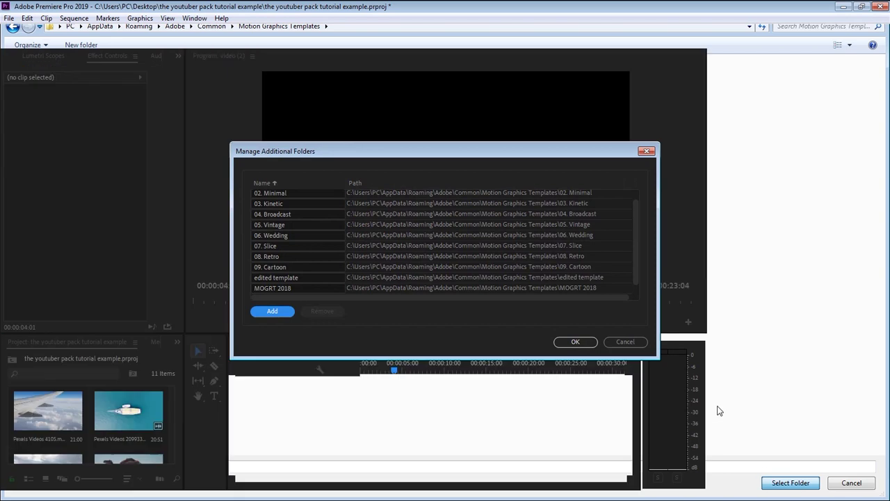
{"action": "left_click", "coordinate": [575, 342]}
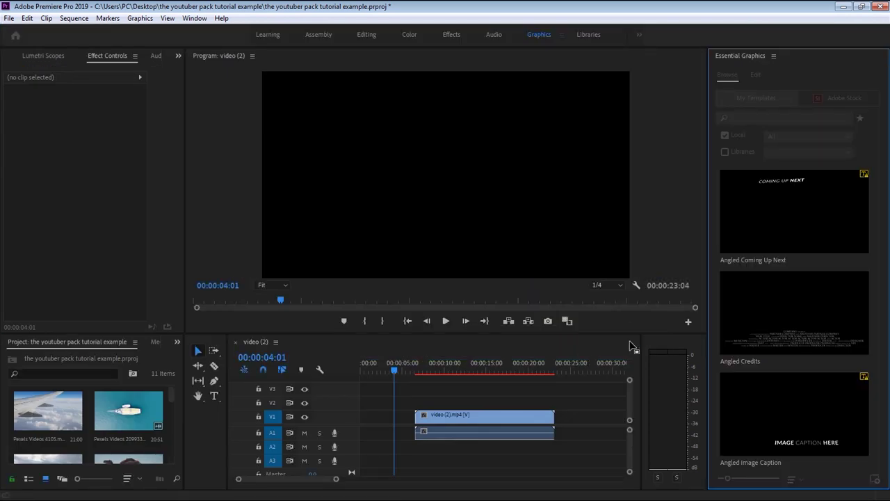
- Choose 'edited template' in the Browse folder dropdown to list only LogoReveal_v12
{"action": "left_click", "coordinate": [846, 137]}
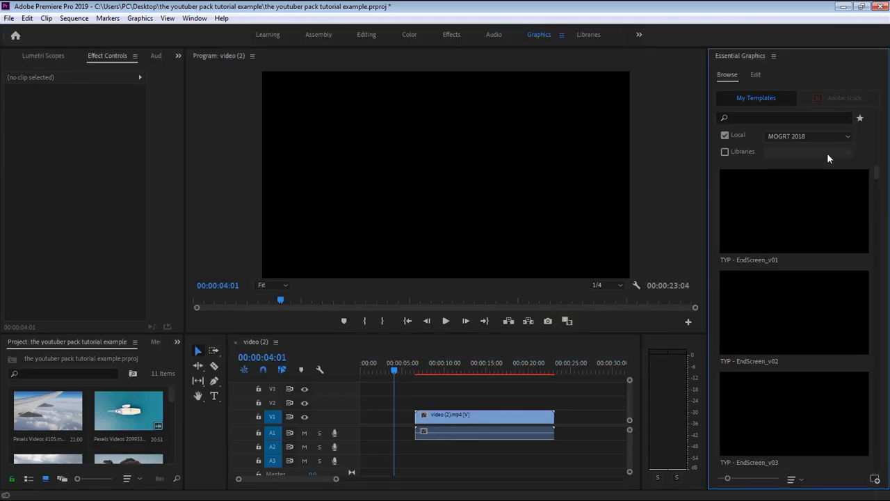
{"action": "left_click", "coordinate": [794, 295]}
{"action": "left_click", "coordinate": [820, 137]}
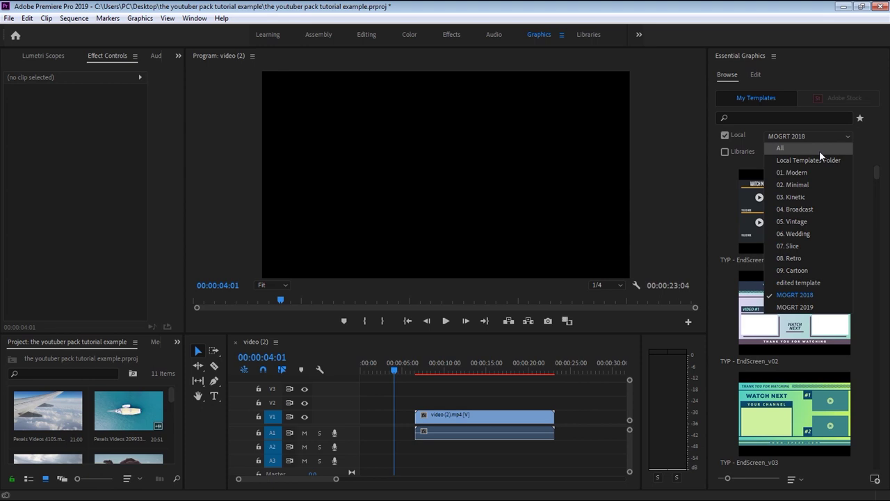
{"action": "left_click", "coordinate": [835, 135]}
{"action": "left_click", "coordinate": [836, 135]}
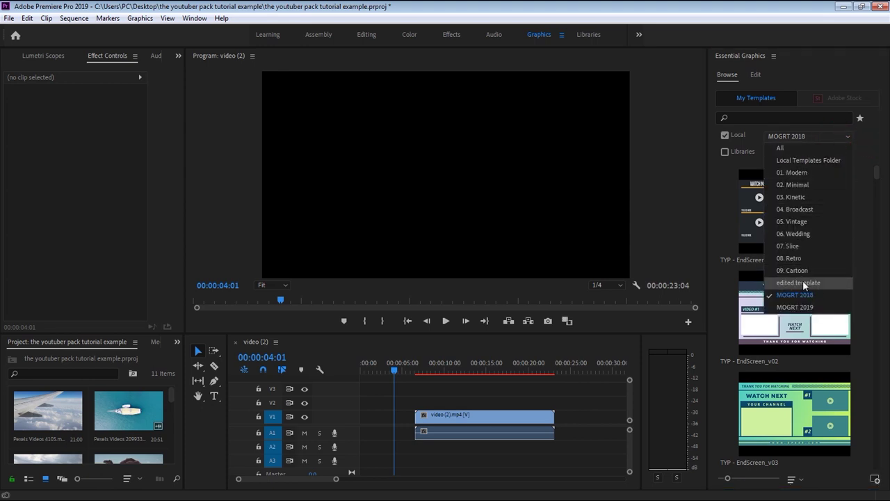
{"action": "left_click", "coordinate": [830, 283]}
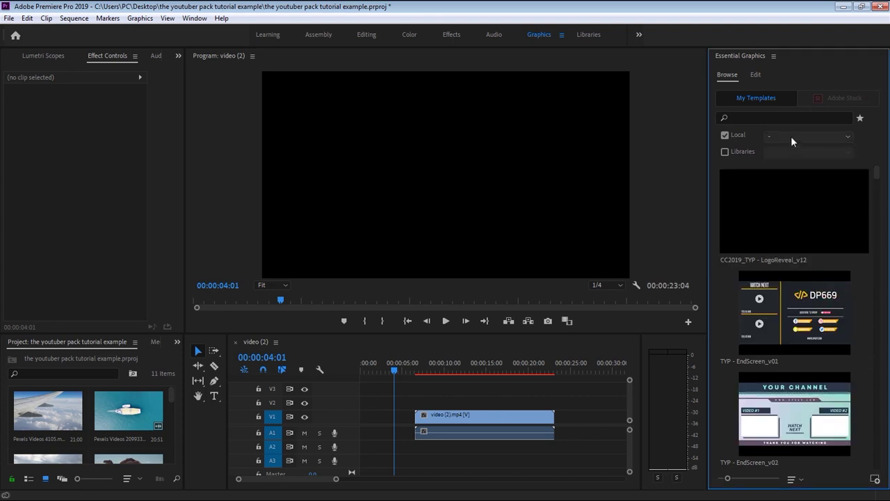
{"action": "left_click", "coordinate": [840, 136]}
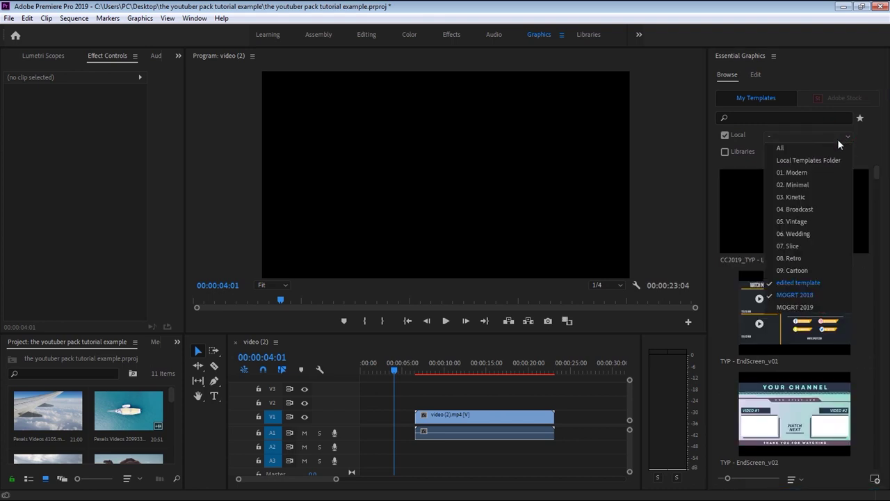
{"action": "left_click", "coordinate": [795, 284]}
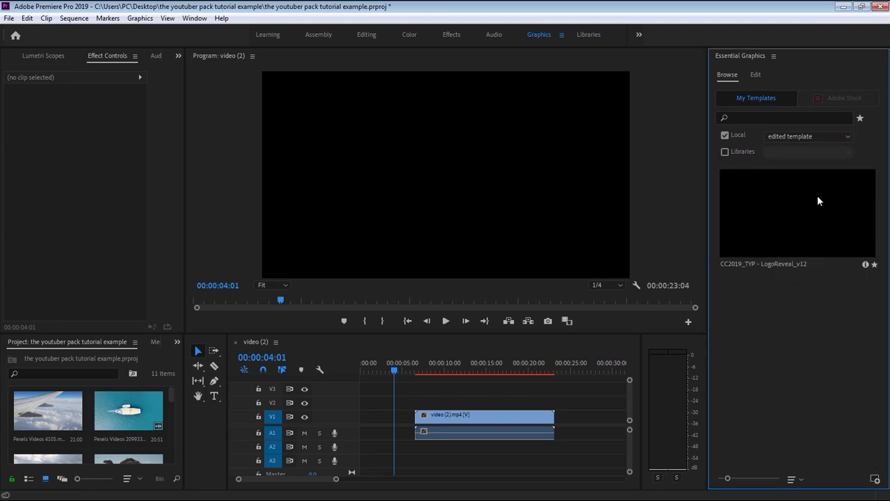
{"action": "left_click", "coordinate": [824, 135]}
{"action": "left_click", "coordinate": [877, 143]}
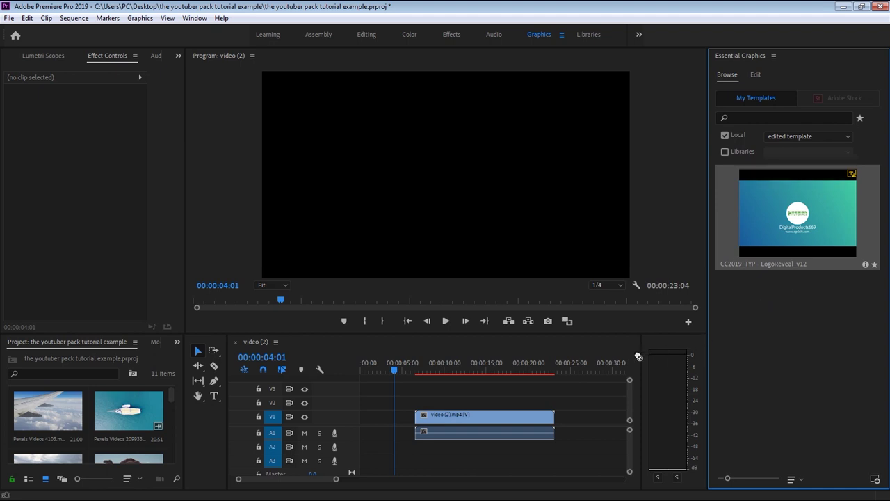
- Place LogoReveal_v12 on V2, set it to frame size, and preview at full resolution
{"action": "left_click_drag", "start_coordinate": [586, 370], "coordinate": [362, 406]}
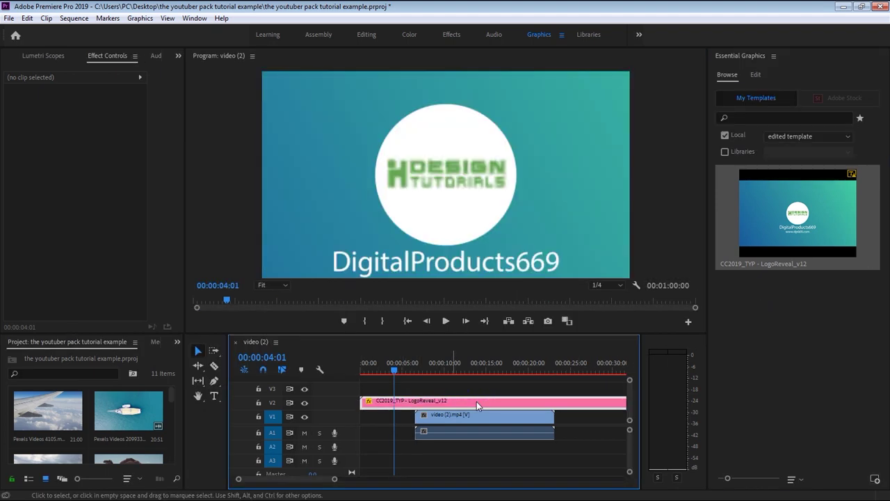
{"action": "right_click", "coordinate": [477, 402]}
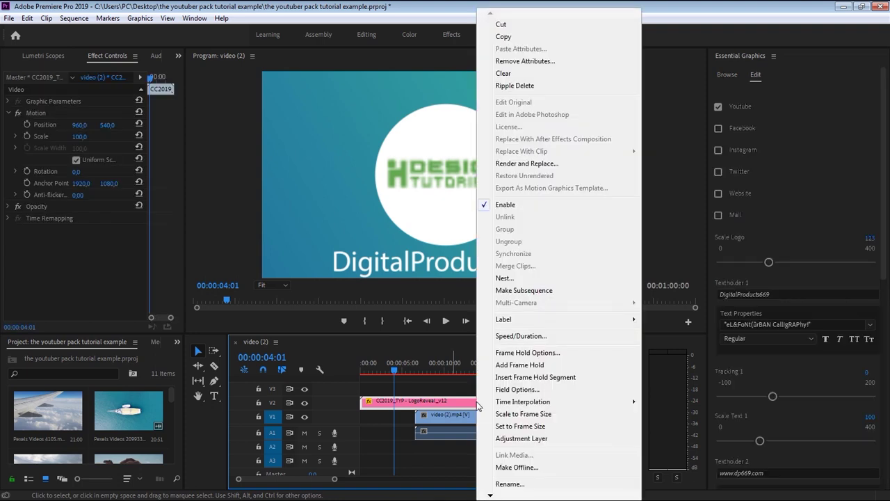
{"action": "left_click", "coordinate": [518, 425]}
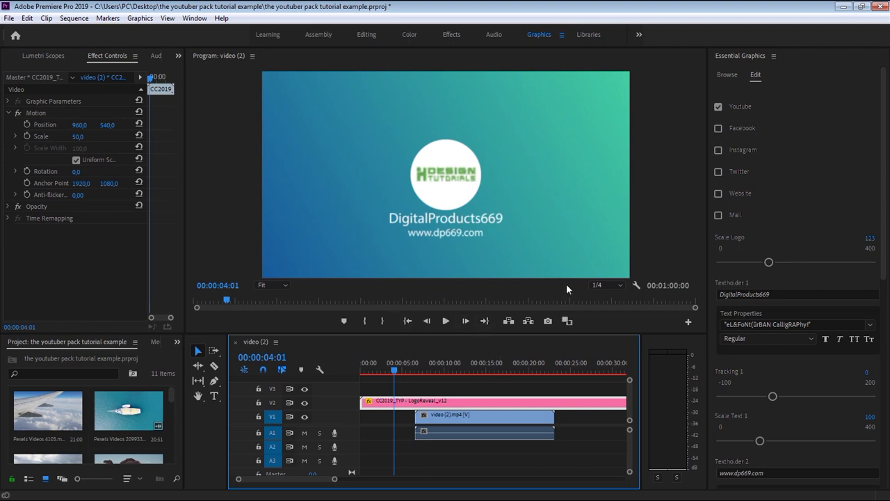
{"action": "left_click", "coordinate": [602, 284]}
{"action": "left_click", "coordinate": [608, 295]}
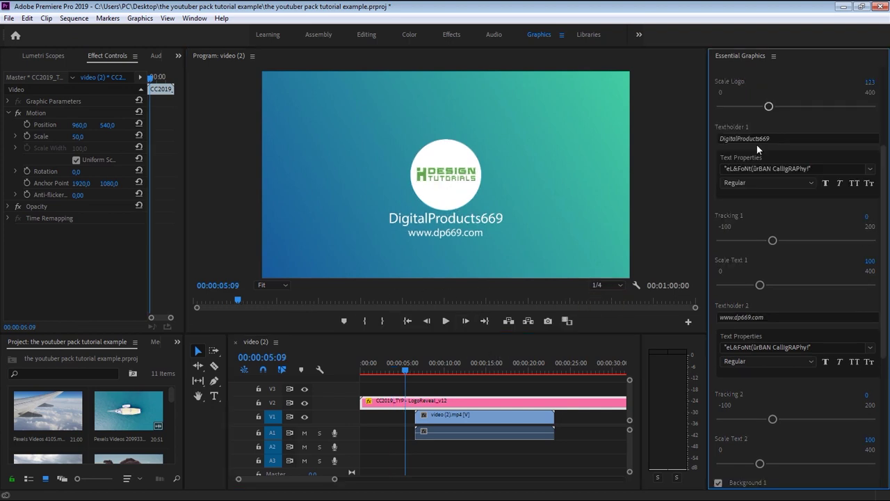
{"action": "left_click", "coordinate": [757, 142]}
{"action": "type", "text": "hdesi"}
{"action": "key", "text": "BackSpace"}
{"action": "left_click", "coordinate": [754, 318]}
{"action": "key", "text": "BackSpace"}
{"action": "key", "text": "BackSpace"}
{"action": "key", "text": "BackSpace"}
{"action": "key", "text": "BackSpace"}
{"action": "key", "text": "BackSpace"}
{"action": "type", "text": "hdesigntutorials"}
{"action": "left_click", "coordinate": [784, 393]}
{"action": "scroll", "coordinate": [882, 348], "scroll_direction": "down", "scroll_amount": 5}
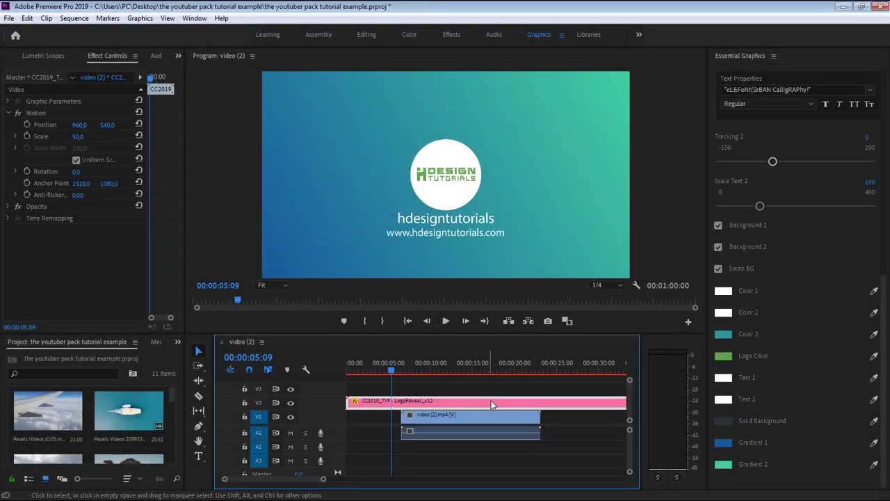
- Drop Transition_v09 onto V3 at 00:00:05:09 and set it to frame size
{"action": "left_click", "coordinate": [727, 74]}
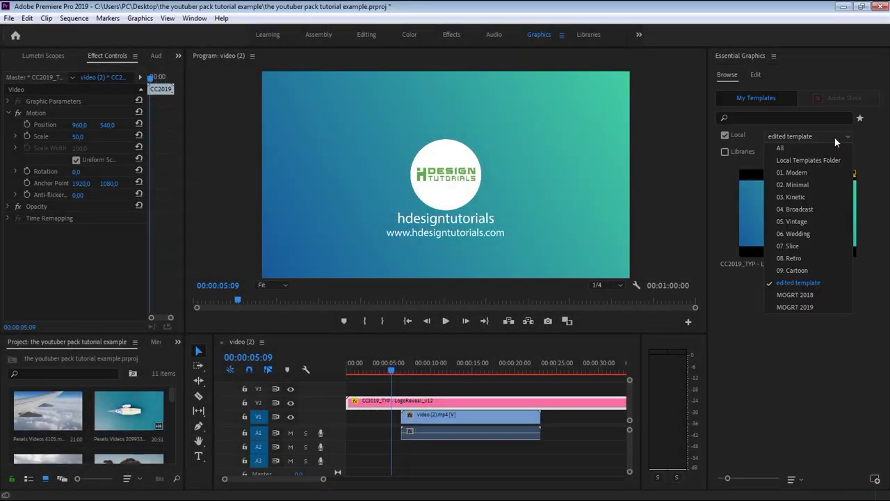
{"action": "left_click_drag", "start_coordinate": [879, 175], "coordinate": [875, 402]}
{"action": "mouse_move", "coordinate": [823, 314]}
{"action": "left_mouse_down"}
{"action": "mouse_move", "coordinate": [688, 325]}
{"action": "mouse_move", "coordinate": [560, 362]}
{"action": "left_mouse_up"}
{"action": "left_click_drag", "start_coordinate": [466, 383], "coordinate": [417, 391]}
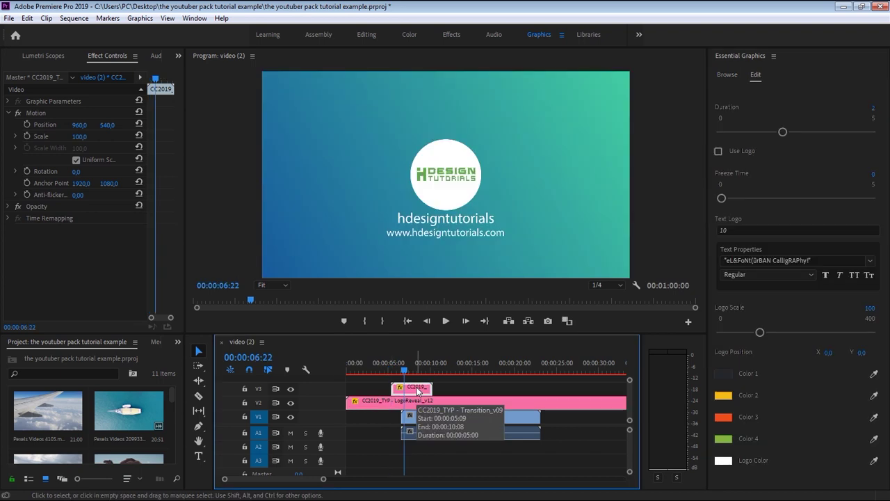
{"action": "right_click", "coordinate": [418, 391]}
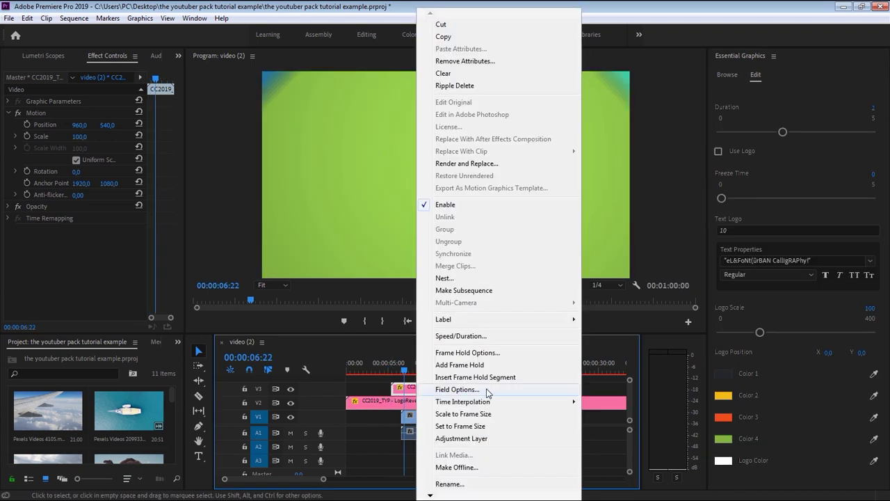
{"action": "left_click", "coordinate": [459, 426]}
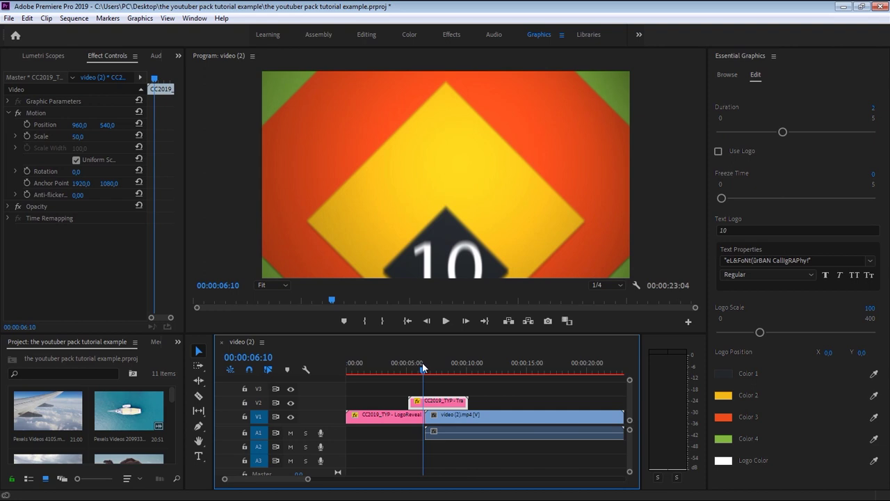
- Preview the transition and clear the '10' from its Text Logo field
{"action": "left_click", "coordinate": [749, 300]}
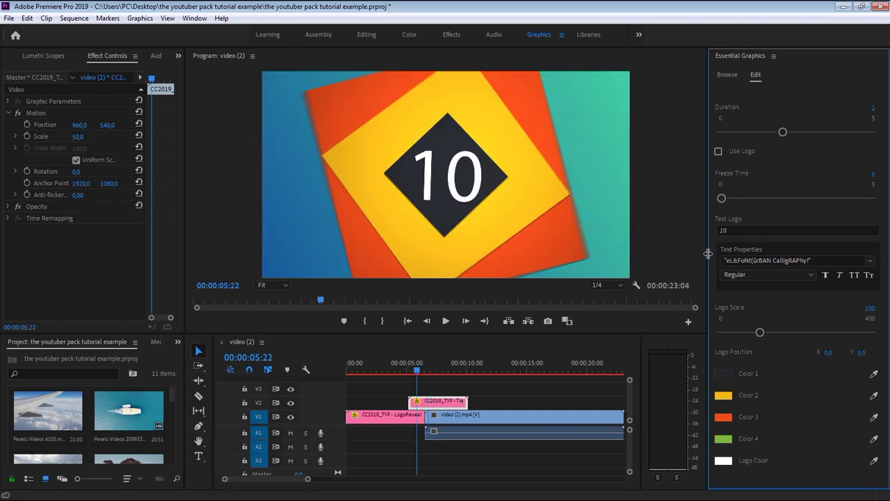
{"action": "left_click_drag", "start_coordinate": [707, 251], "coordinate": [689, 253]}
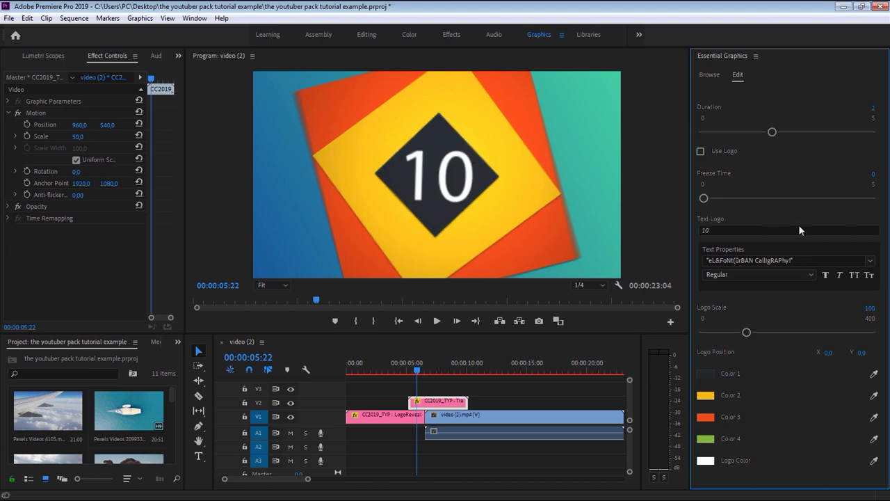
{"action": "left_click", "coordinate": [723, 230]}
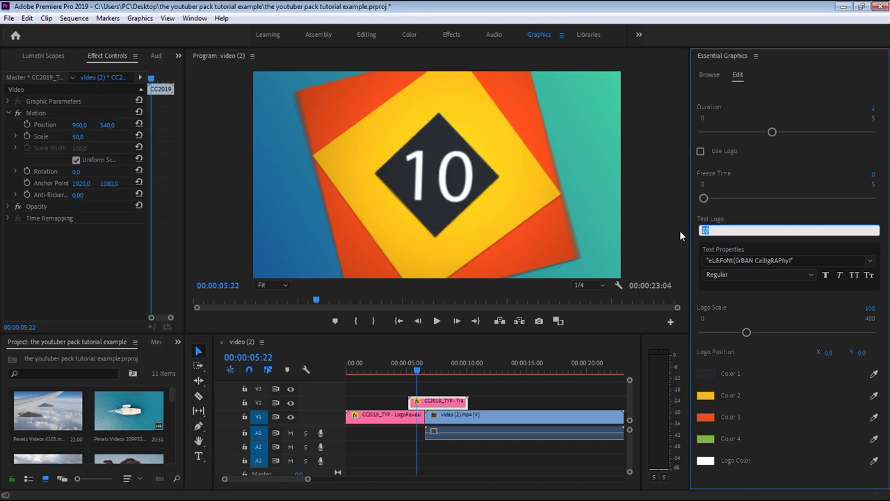
{"action": "left_click", "coordinate": [773, 230]}
{"action": "key", "text": "BackSpace"}
{"action": "key", "text": "Return"}
- Set Color 3 to blue (0049AC) and Color 2 to cyan, checking at 00:00:05:11
{"action": "left_click_drag", "start_coordinate": [415, 373], "coordinate": [420, 375]}
{"action": "left_click", "coordinate": [705, 417]}
{"action": "left_click", "coordinate": [475, 295]}
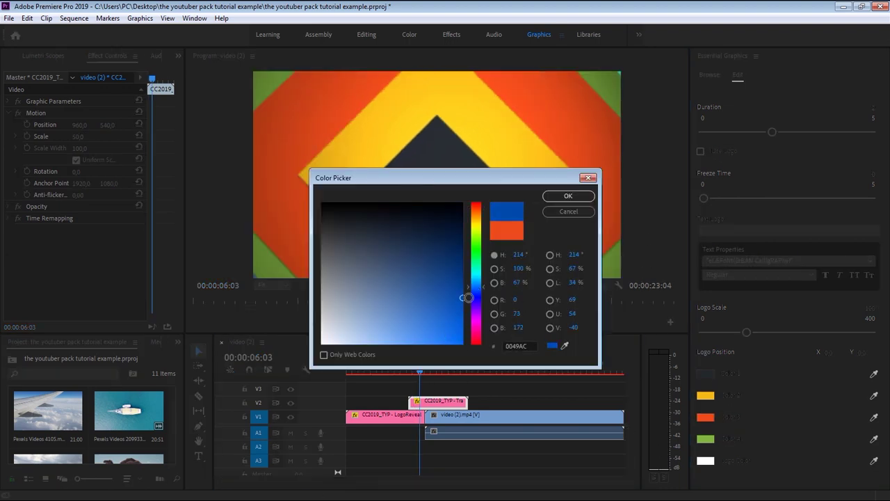
{"action": "left_click", "coordinate": [568, 196]}
{"action": "left_click", "coordinate": [704, 395]}
{"action": "left_click", "coordinate": [475, 268]}
{"action": "left_click", "coordinate": [568, 195]}
{"action": "left_click_drag", "start_coordinate": [417, 374], "coordinate": [399, 382]}
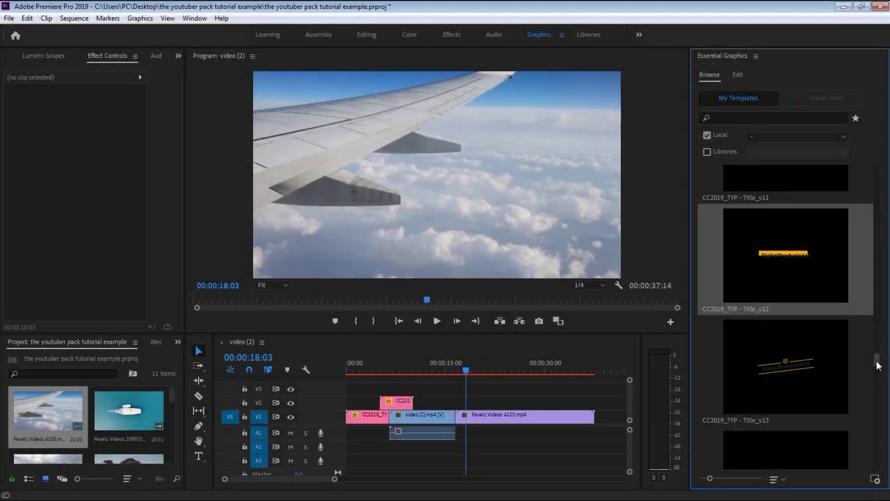
- Place the Title_v17 template on track V2 where the title is fully shown
{"action": "left_click_drag", "start_coordinate": [876, 356], "coordinate": [876, 373]}
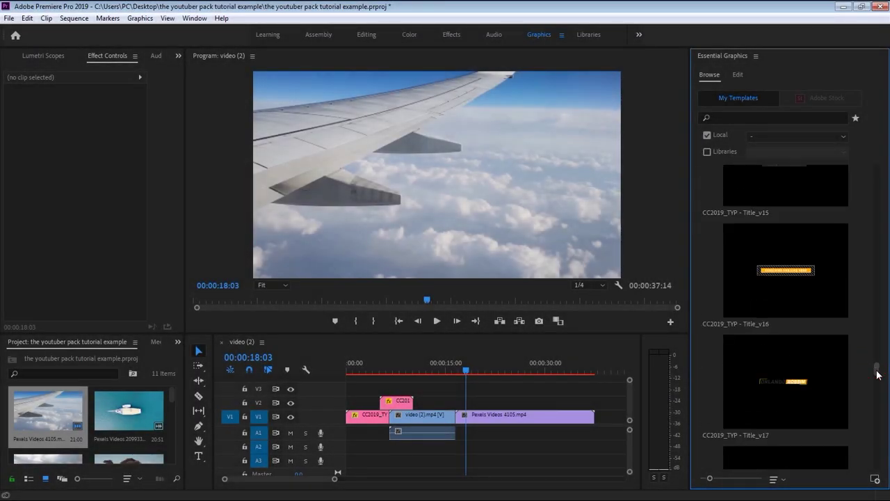
{"action": "left_click_drag", "start_coordinate": [789, 381], "coordinate": [461, 408]}
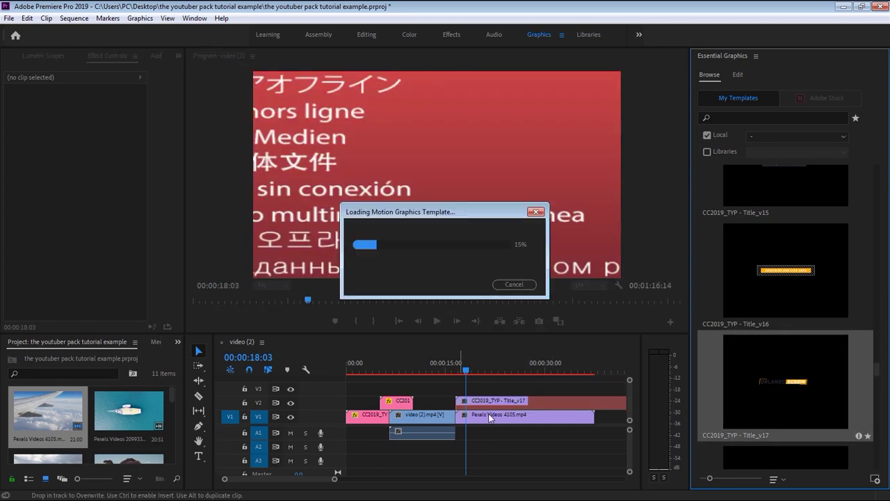
{"action": "left_click", "coordinate": [497, 402]}
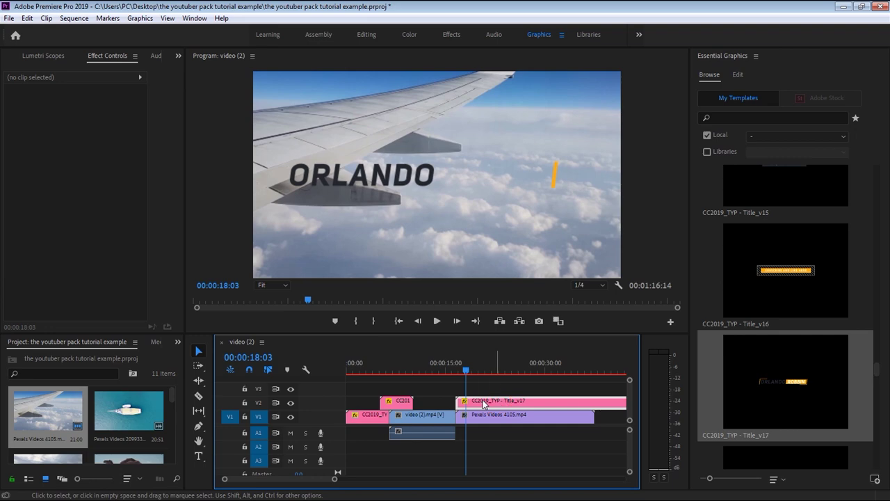
{"action": "right_click", "coordinate": [485, 403]}
{"action": "left_click", "coordinate": [467, 372]}
{"action": "left_click_drag", "start_coordinate": [467, 372], "coordinate": [500, 372]}
- Set the title's scale to 141, horizontal position 75, and texts 'A TRIP TO' / 'HEAVEN'
{"action": "left_click_drag", "start_coordinate": [746, 176], "coordinate": [762, 176]}
{"action": "type", "text": "75"}
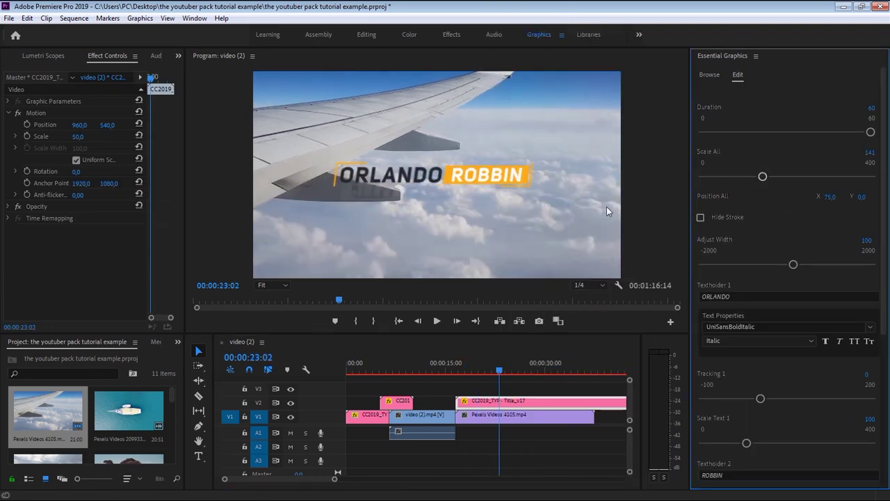
{"action": "key", "text": "Tab"}
{"action": "type", "text": "A TRIP TO"}
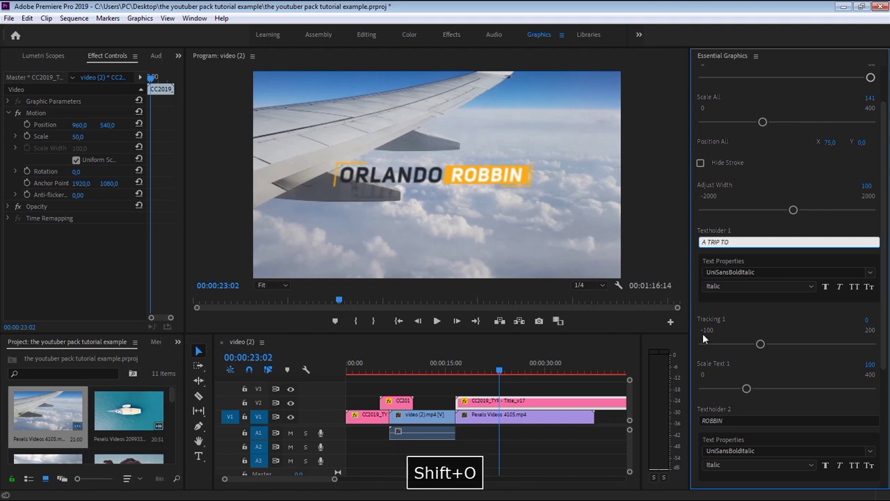
{"action": "key", "text": "Tab"}
{"action": "type", "text": "HEAVEN"}
- Set Color 1 to blue and the second colour to white, previewing the title at 19:03
{"action": "scroll", "coordinate": [712, 390], "scroll_direction": "down", "scroll_amount": 5}
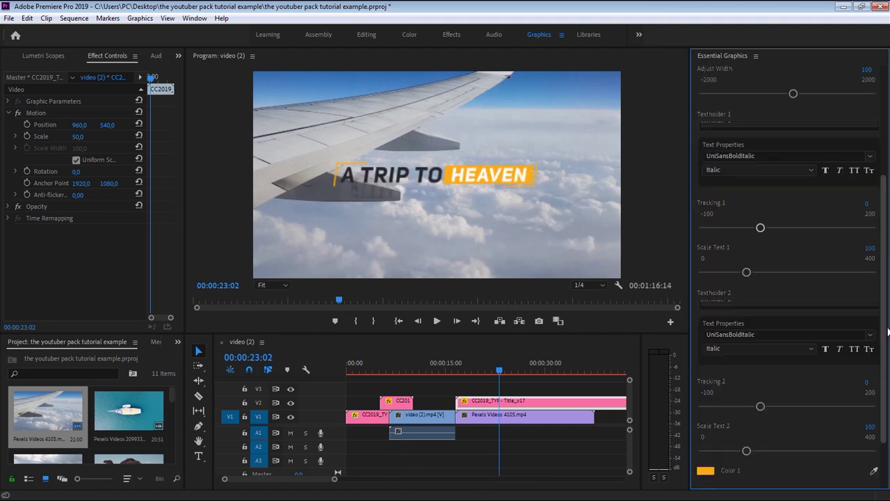
{"action": "left_click", "coordinate": [708, 400]}
{"action": "left_click_drag", "start_coordinate": [558, 317], "coordinate": [560, 344]}
{"action": "left_click", "coordinate": [648, 251]}
{"action": "left_click", "coordinate": [705, 420]}
{"action": "left_click_drag", "start_coordinate": [522, 258], "coordinate": [523, 341]}
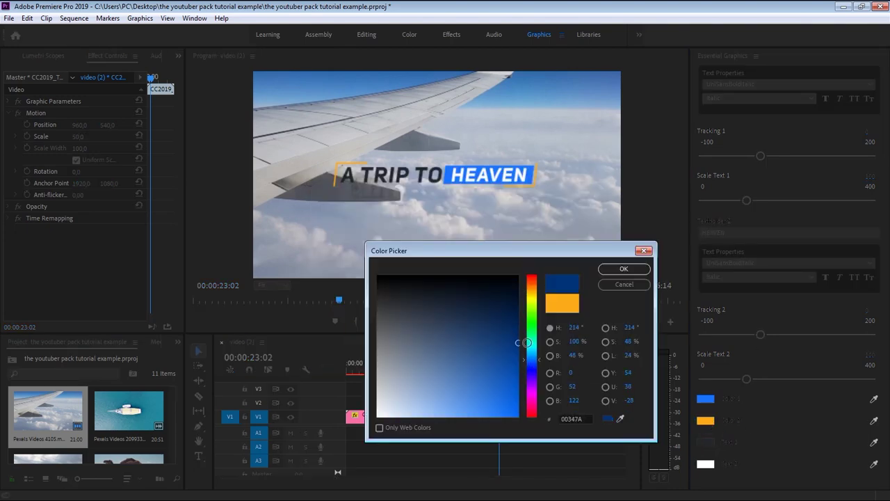
{"action": "left_click", "coordinate": [623, 267]}
{"action": "left_click", "coordinate": [705, 420]}
{"action": "left_click", "coordinate": [325, 202]}
{"action": "left_click", "coordinate": [572, 193]}
{"action": "left_click_drag", "start_coordinate": [487, 369], "coordinate": [465, 374]}
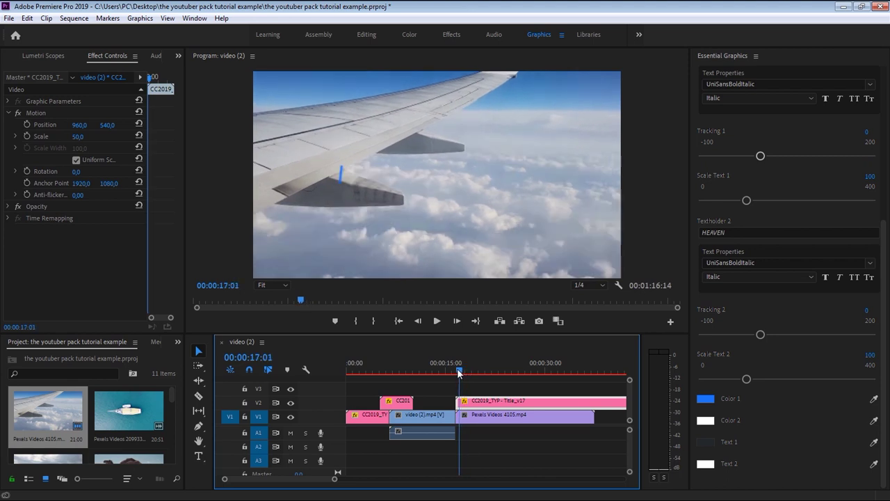
{"action": "mouse_move", "coordinate": [459, 373]}
{"action": "left_mouse_down"}
{"action": "mouse_move", "coordinate": [492, 373]}
{"action": "mouse_move", "coordinate": [450, 372]}
{"action": "left_mouse_up"}
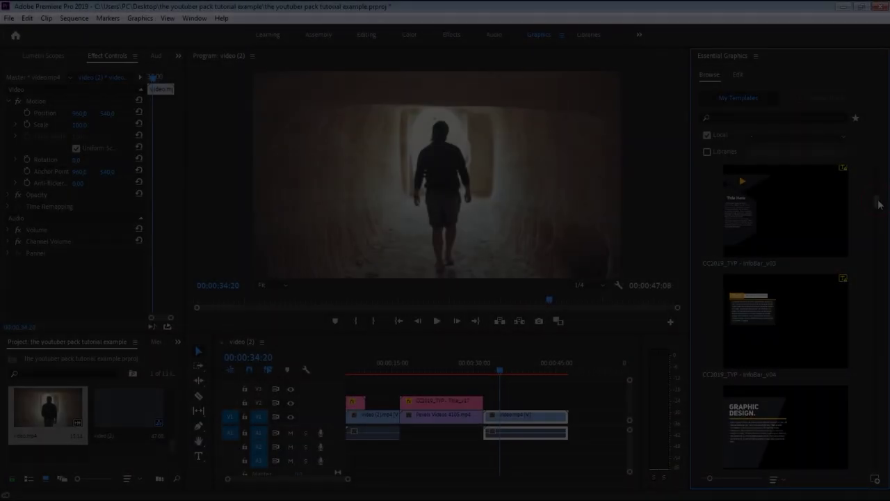
- Place the InfoBar_v01 graphic on V2 above the tunnel clip and set it to frame size
{"action": "scroll", "coordinate": [879, 199], "scroll_direction": "down", "scroll_amount": 3}
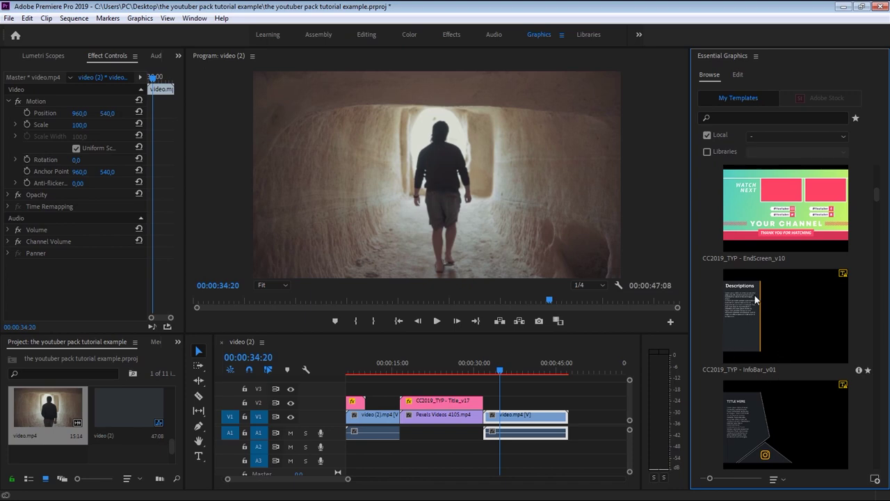
{"action": "left_click_drag", "start_coordinate": [748, 346], "coordinate": [491, 409]}
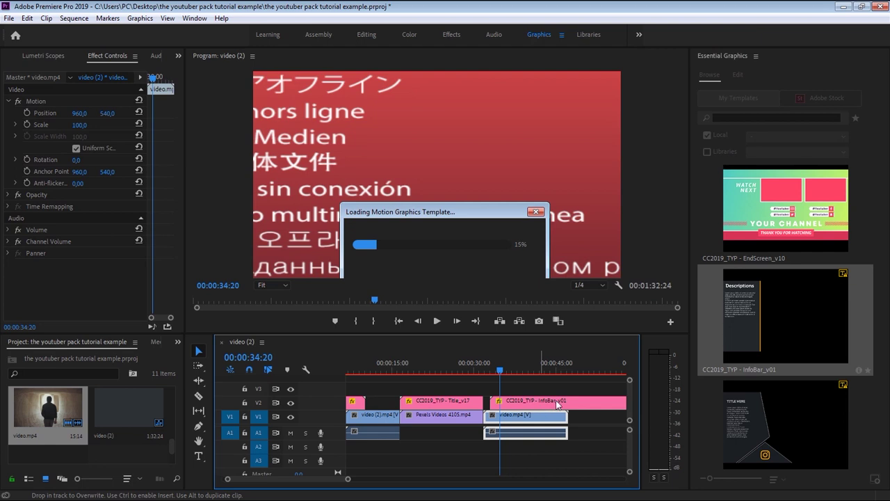
{"action": "left_click", "coordinate": [515, 404]}
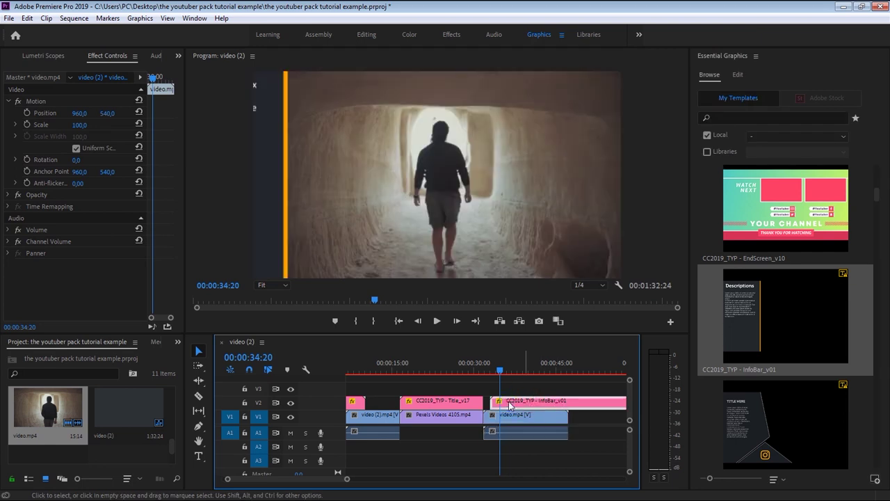
{"action": "right_click", "coordinate": [512, 406]}
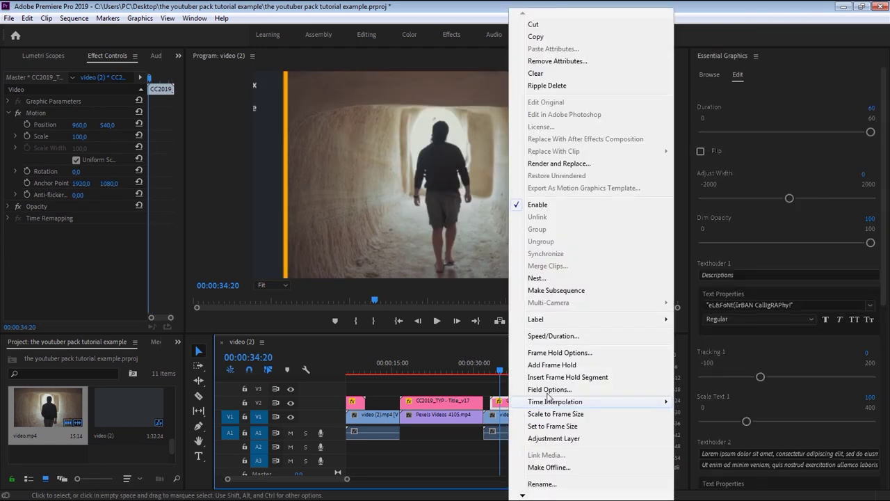
{"action": "left_click", "coordinate": [539, 426]}
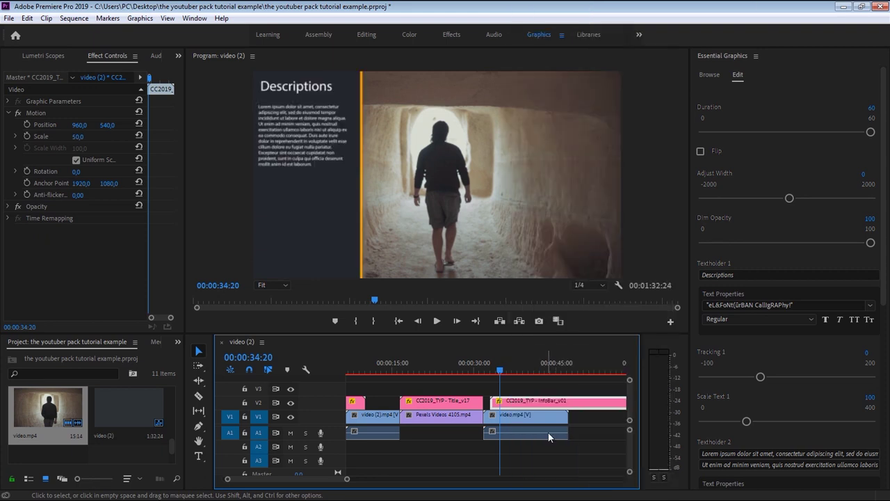
- Change the info bar's Color 1 to dark blue and scrub forward to preview it
{"action": "left_click", "coordinate": [504, 362]}
{"action": "scroll", "coordinate": [745, 422], "scroll_direction": "down", "scroll_amount": 5}
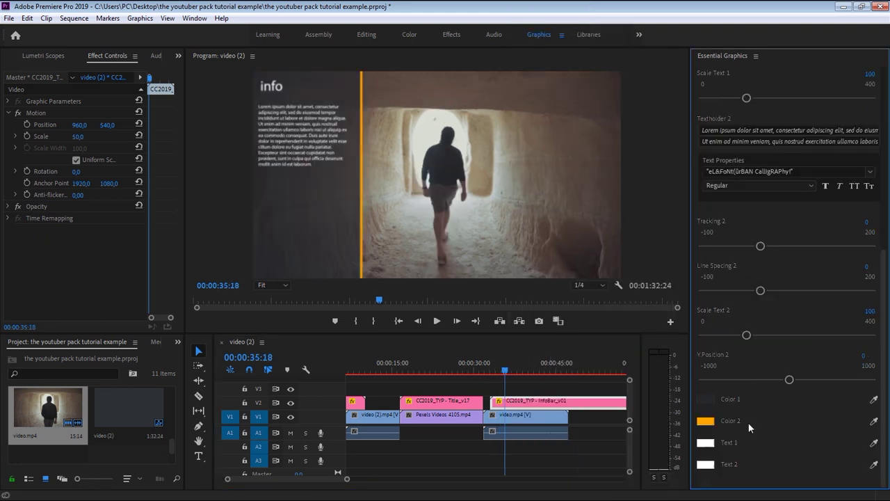
{"action": "left_click", "coordinate": [704, 399]}
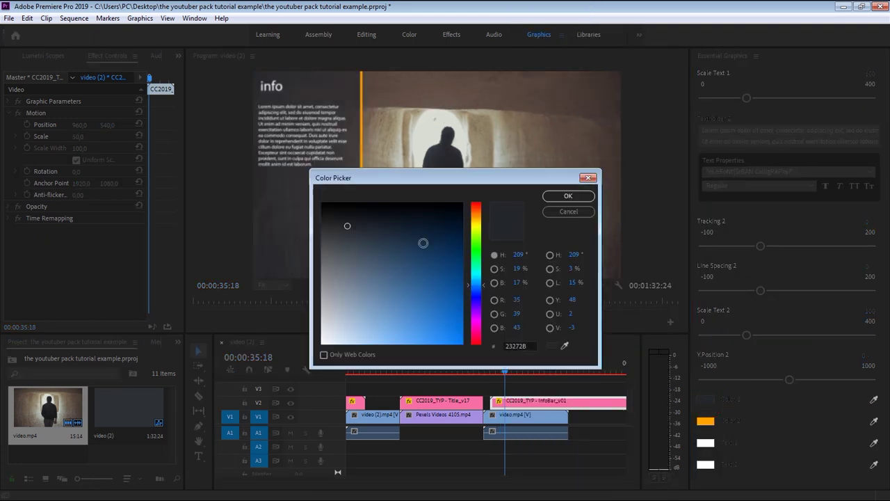
{"action": "mouse_move", "coordinate": [413, 245]}
{"action": "left_mouse_down"}
{"action": "mouse_move", "coordinate": [430, 238]}
{"action": "mouse_move", "coordinate": [439, 253]}
{"action": "left_mouse_up"}
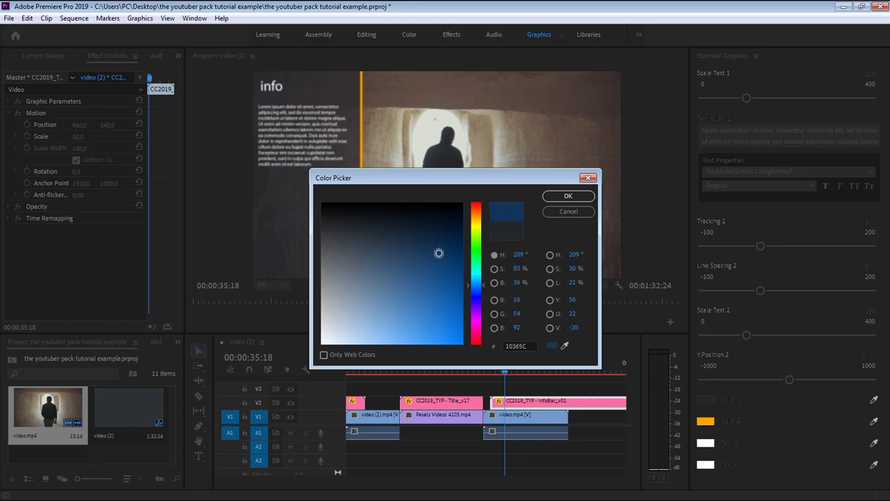
{"action": "left_click", "coordinate": [553, 196]}
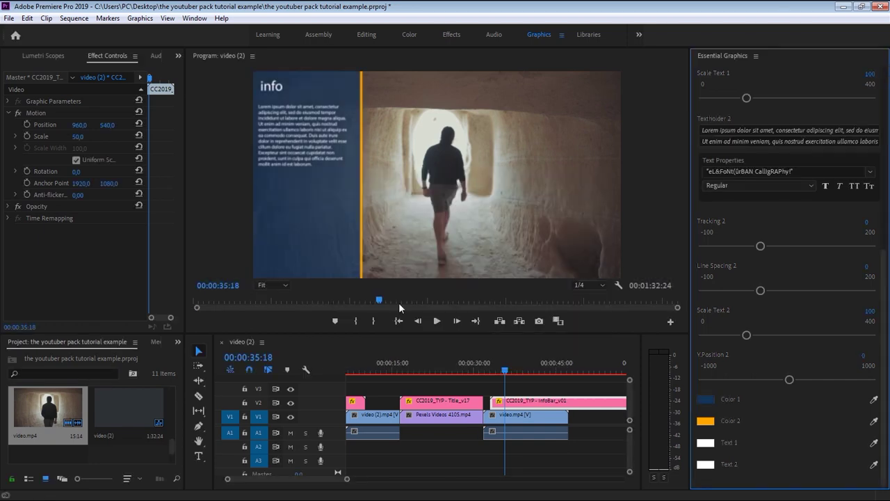
{"action": "left_click_drag", "start_coordinate": [506, 371], "coordinate": [542, 370]}
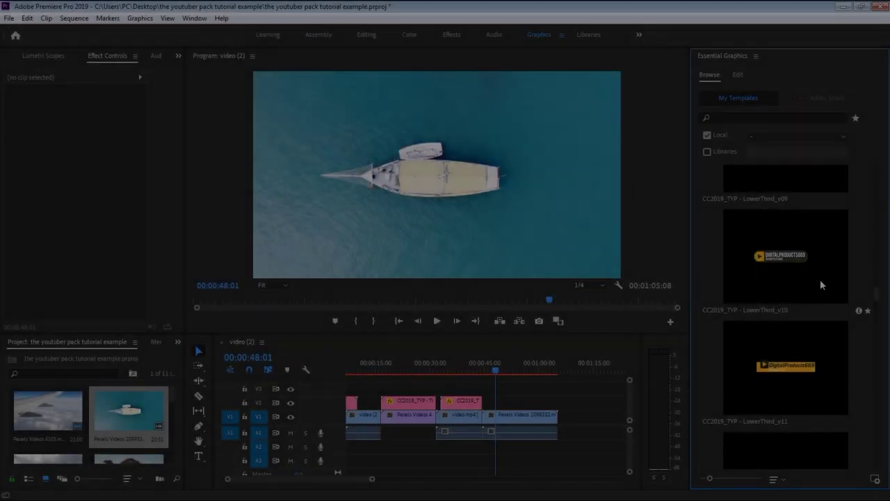
- Drop the LowerThird_v12 LIKE & SUBSCRIBE template onto V2 at the playhead
{"action": "scroll", "coordinate": [820, 284], "scroll_direction": "down", "scroll_amount": 2}
{"action": "scroll", "coordinate": [819, 285], "scroll_direction": "down", "scroll_amount": 2}
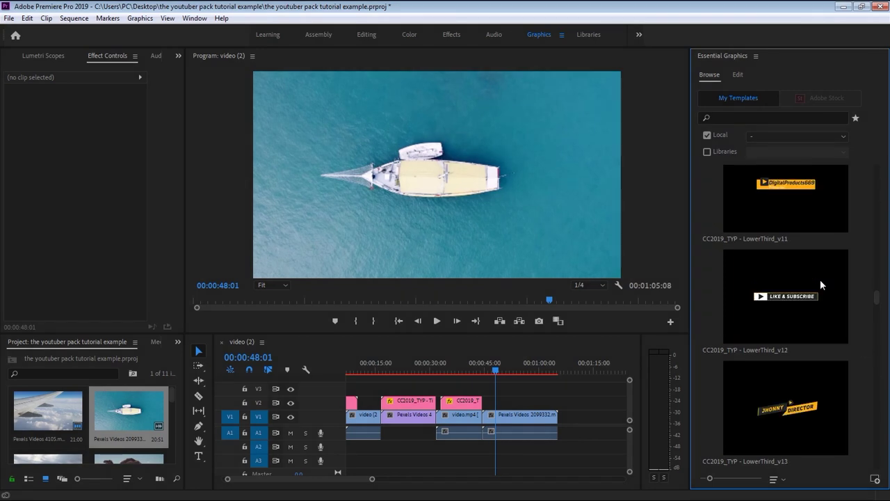
{"action": "left_click", "coordinate": [800, 304]}
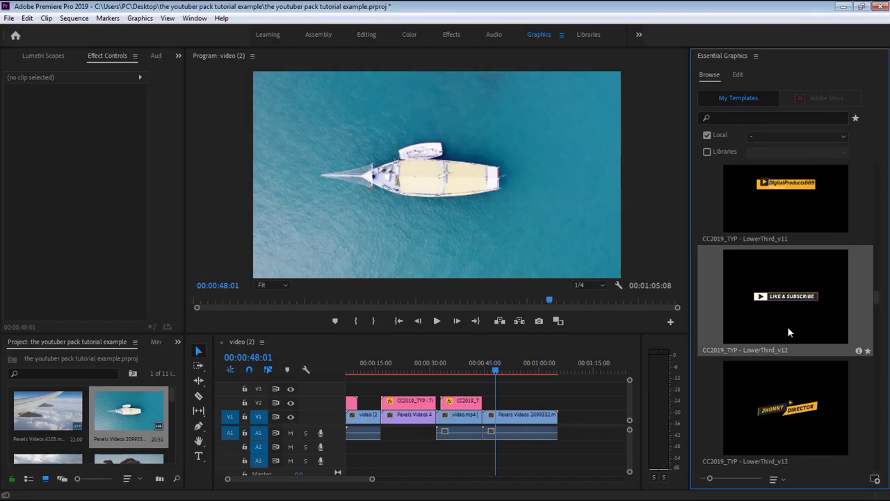
{"action": "left_click_drag", "start_coordinate": [540, 392], "coordinate": [571, 399]}
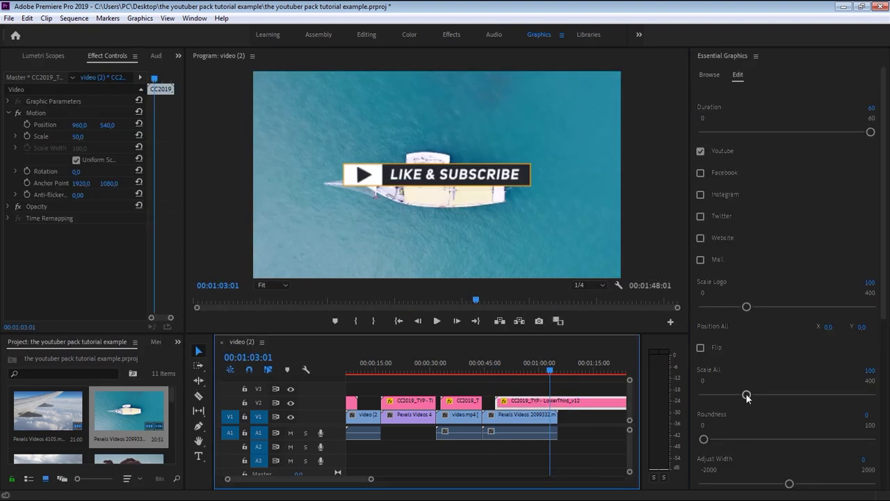
- Shift the lower third right to Position All X 304
{"action": "scroll", "coordinate": [883, 304], "scroll_direction": "down", "scroll_amount": 2}
{"action": "scroll", "coordinate": [884, 304], "scroll_direction": "down", "scroll_amount": 5}
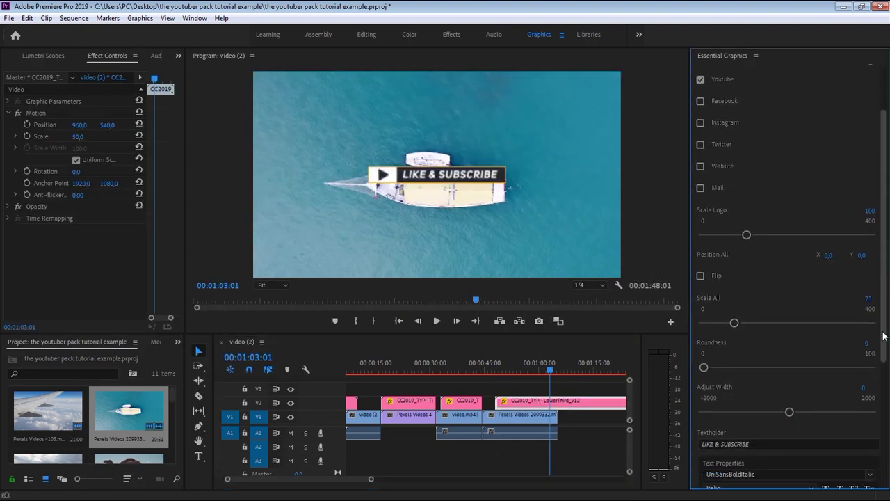
{"action": "scroll", "coordinate": [885, 413], "scroll_direction": "up", "scroll_amount": 7}
{"action": "left_click_drag", "start_coordinate": [833, 326], "coordinate": [862, 327]}
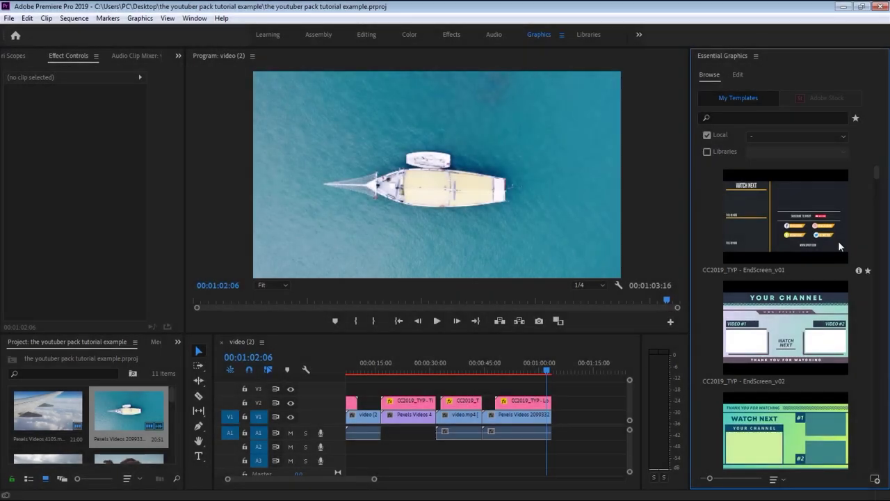
- Place EndScreen_v01 on V1 after the last clip and select it for editing
{"action": "left_click", "coordinate": [801, 219]}
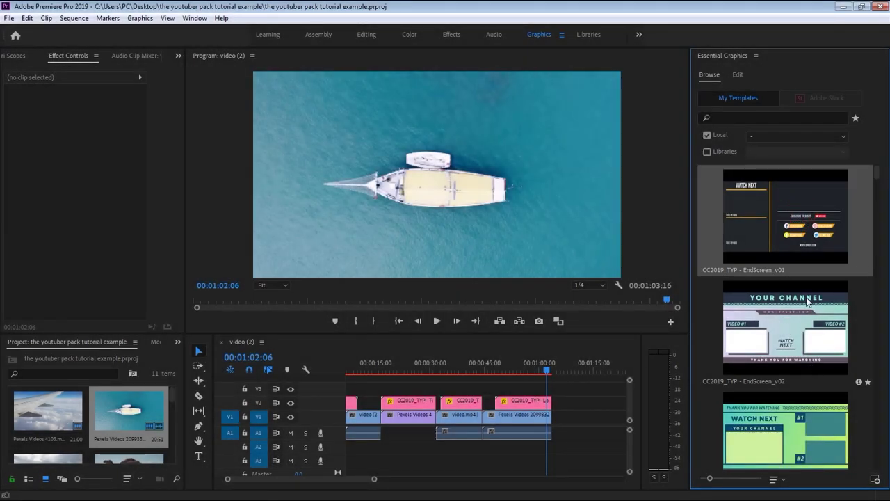
{"action": "left_click_drag", "start_coordinate": [609, 362], "coordinate": [557, 421]}
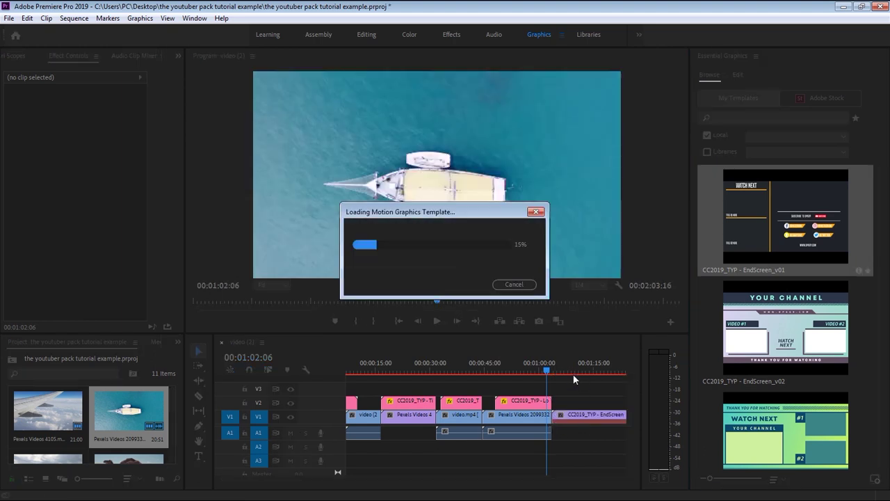
{"action": "left_click", "coordinate": [562, 371]}
{"action": "left_click", "coordinate": [589, 416]}
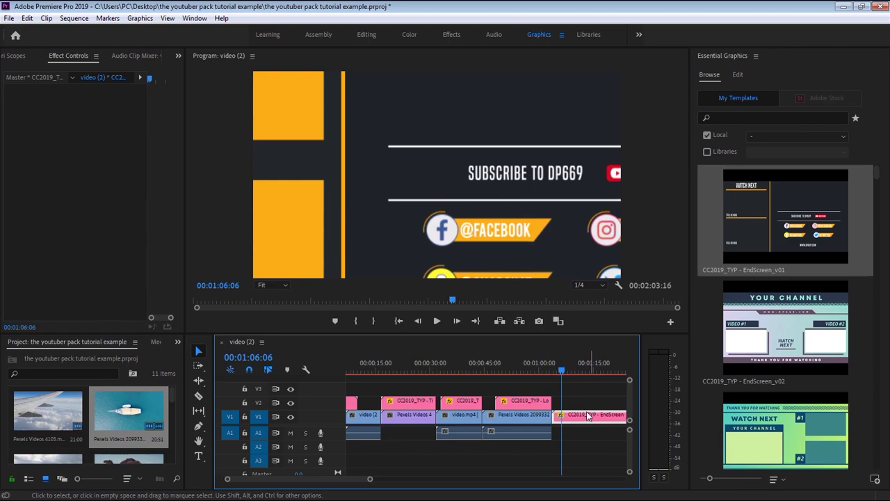
{"action": "left_click", "coordinate": [579, 416]}
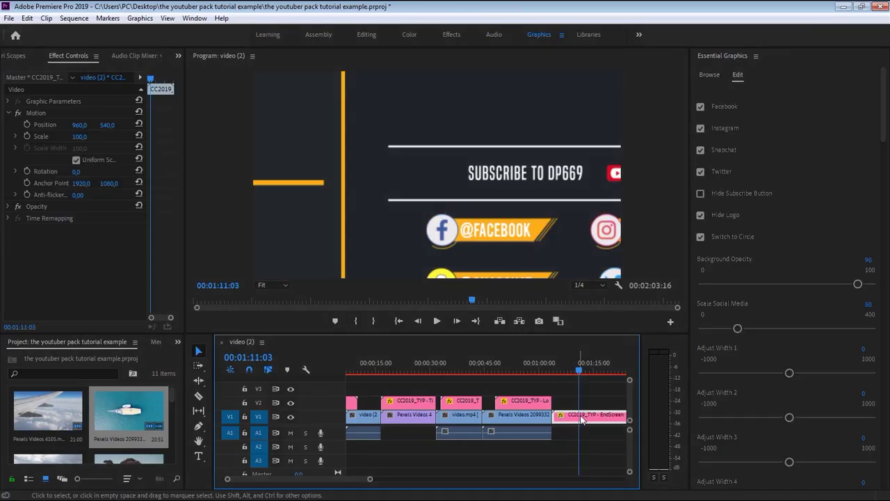
- Park the playhead at 00:01:10:02 in the end screen and enlarge the Program monitor
{"action": "left_click", "coordinate": [586, 368]}
{"action": "left_click_drag", "start_coordinate": [586, 368], "coordinate": [575, 368]}
{"action": "left_click", "coordinate": [849, 132]}
{"action": "left_click_drag", "start_coordinate": [192, 339], "coordinate": [95, 393]}
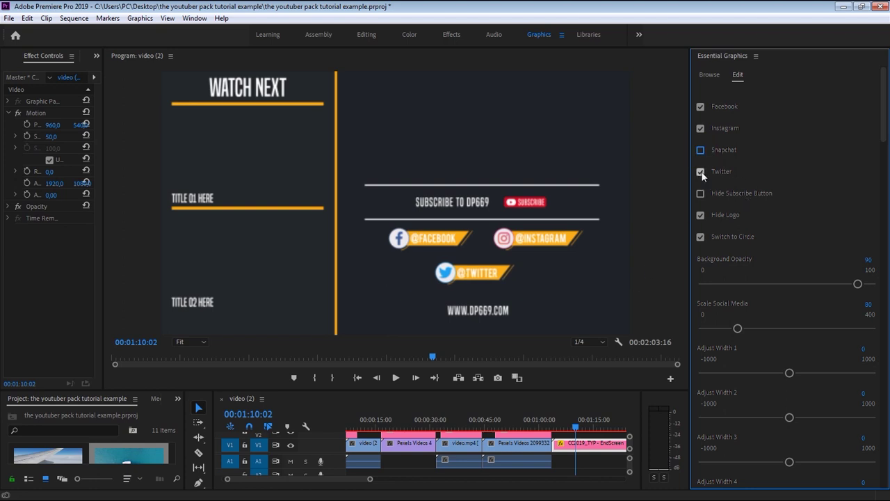
- Turn on the Instagram, Snapchat and Twitter badges on the end screen
{"action": "left_click", "coordinate": [700, 129]}
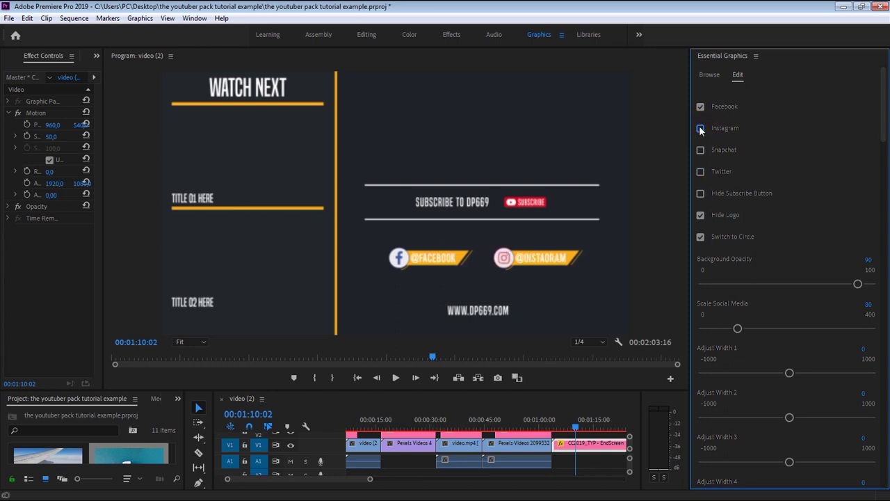
{"action": "left_click", "coordinate": [701, 173]}
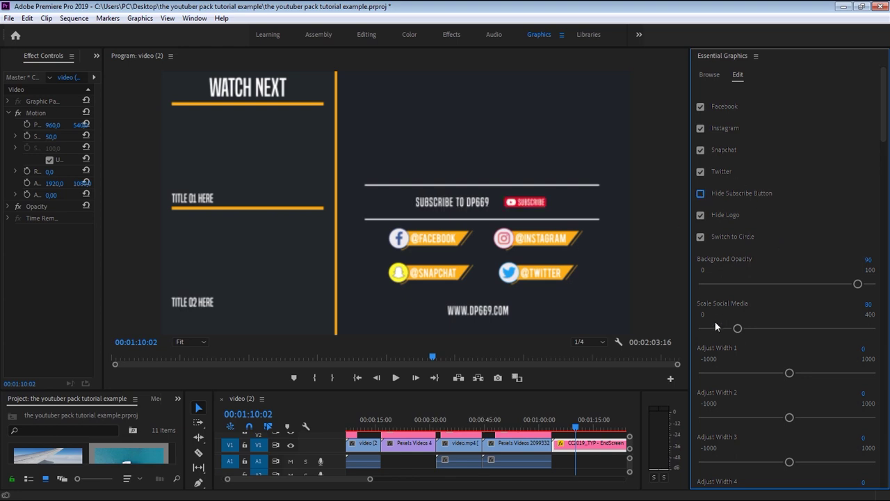
{"action": "scroll", "coordinate": [881, 141], "scroll_direction": "down", "scroll_amount": 7}
{"action": "scroll", "coordinate": [881, 141], "scroll_direction": "up", "scroll_amount": 5}
{"action": "scroll", "coordinate": [881, 141], "scroll_direction": "down", "scroll_amount": 3}
{"action": "left_click_drag", "start_coordinate": [734, 309], "coordinate": [685, 308]}
{"action": "left_click", "coordinate": [743, 310]}
{"action": "scroll", "coordinate": [887, 212], "scroll_direction": "down", "scroll_amount": 5}
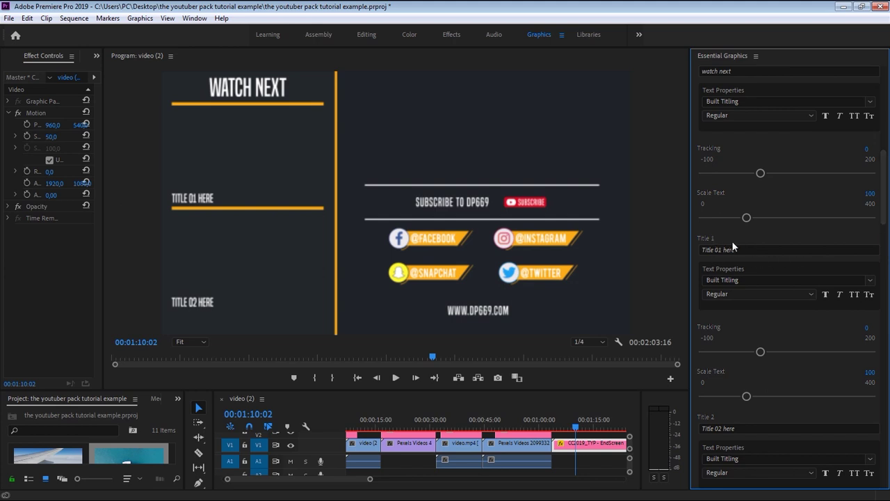
- Set Title 1 to 'Travel to Canada' and Title 2 to 'travel to egypt'
{"action": "left_click", "coordinate": [752, 250]}
{"action": "type", "text": "travel to co"}
{"action": "left_click_drag", "start_coordinate": [885, 201], "coordinate": [885, 223]}
{"action": "left_click", "coordinate": [755, 307]}
{"action": "type", "text": "travel to egypt"}
{"action": "left_click_drag", "start_coordinate": [885, 193], "coordinate": [885, 86]}
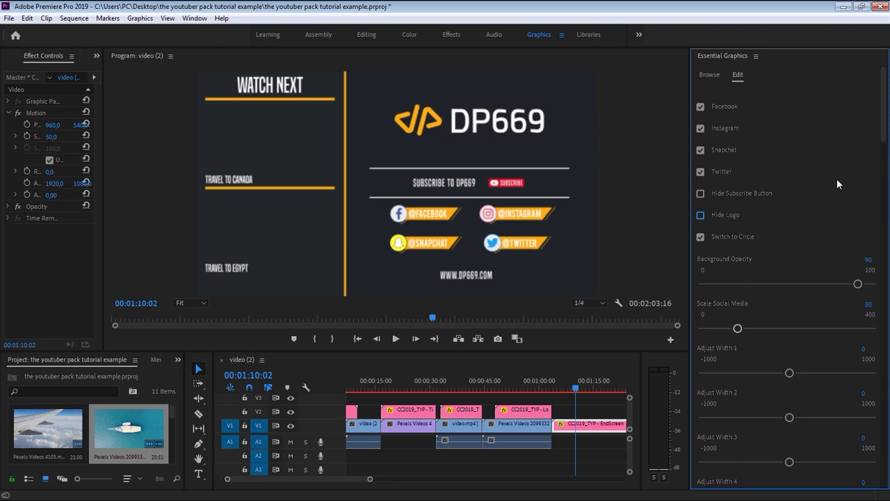
- Put video (2).mp4 on V1 beneath the end screen and select the end screen clip
{"action": "left_click_drag", "start_coordinate": [886, 123], "coordinate": [885, 141]}
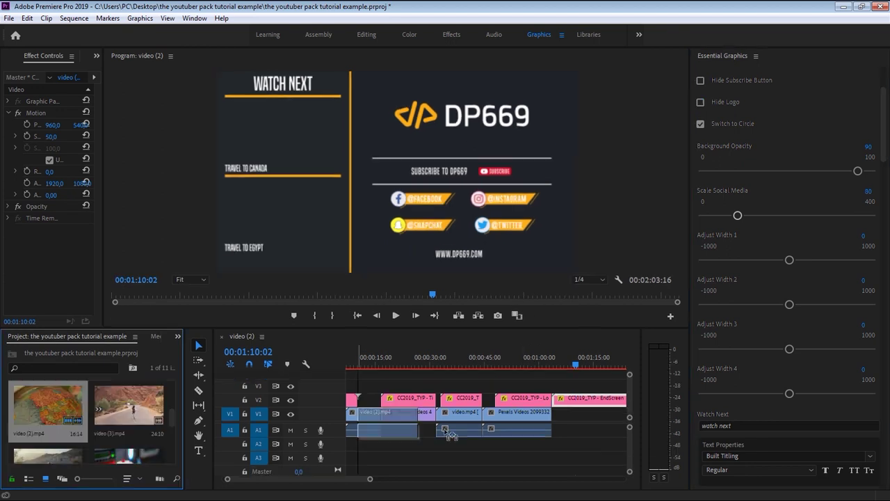
{"action": "left_click_drag", "start_coordinate": [366, 416], "coordinate": [580, 415]}
{"action": "left_click", "coordinate": [609, 401]}
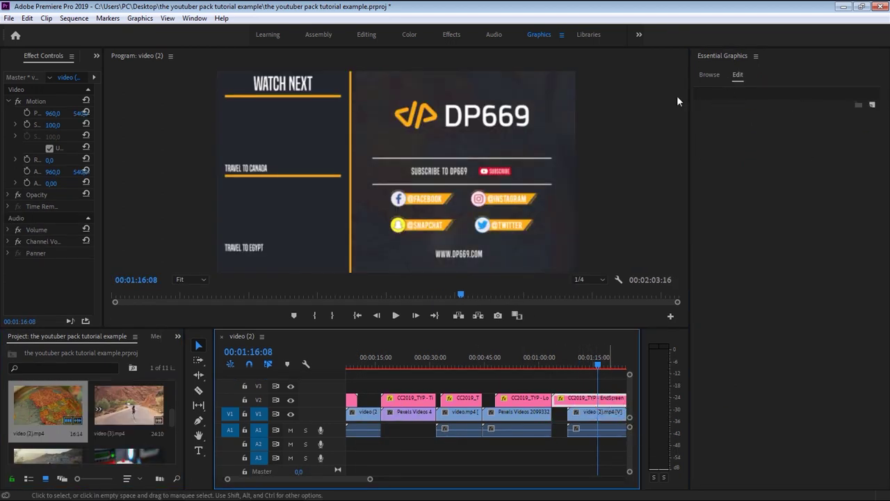